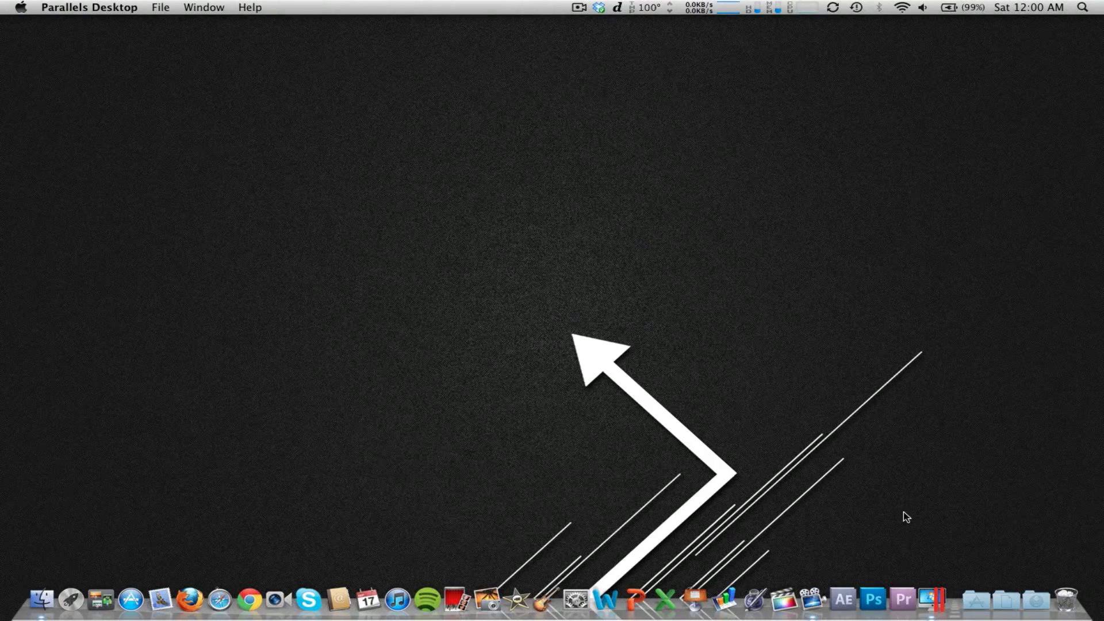
- Open the New Virtual Machine wizard from File > New
{"action": "left_click", "coordinate": [930, 601]}
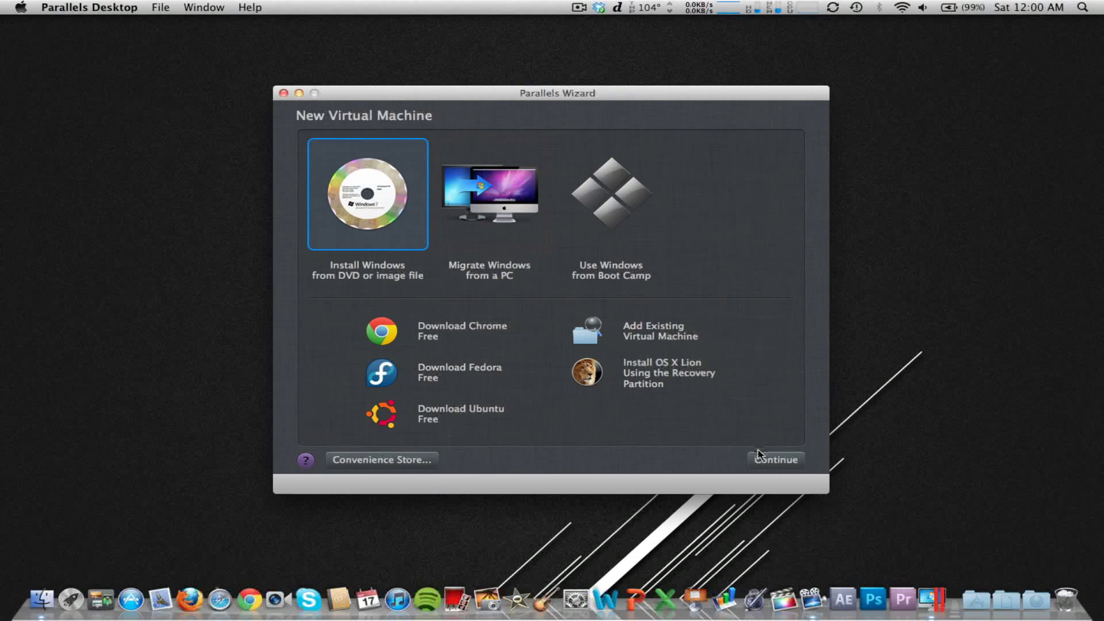
- Choose WindowsDeveloperPreview-64bit-English.iso as the installation source
{"action": "left_click", "coordinate": [768, 460]}
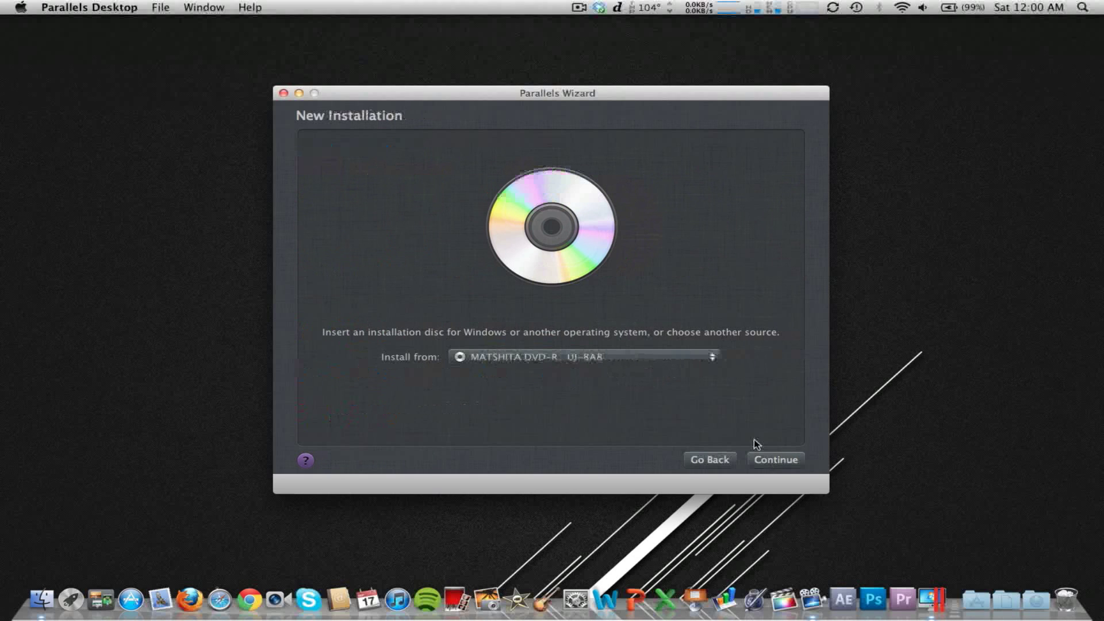
{"action": "left_click", "coordinate": [505, 356]}
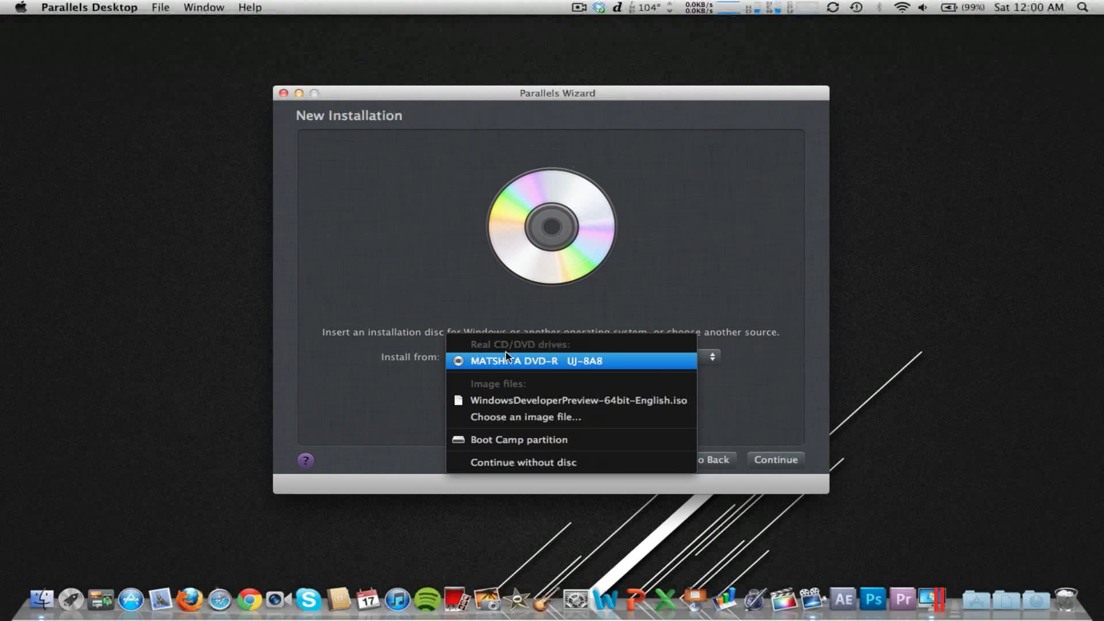
{"action": "left_click", "coordinate": [505, 398]}
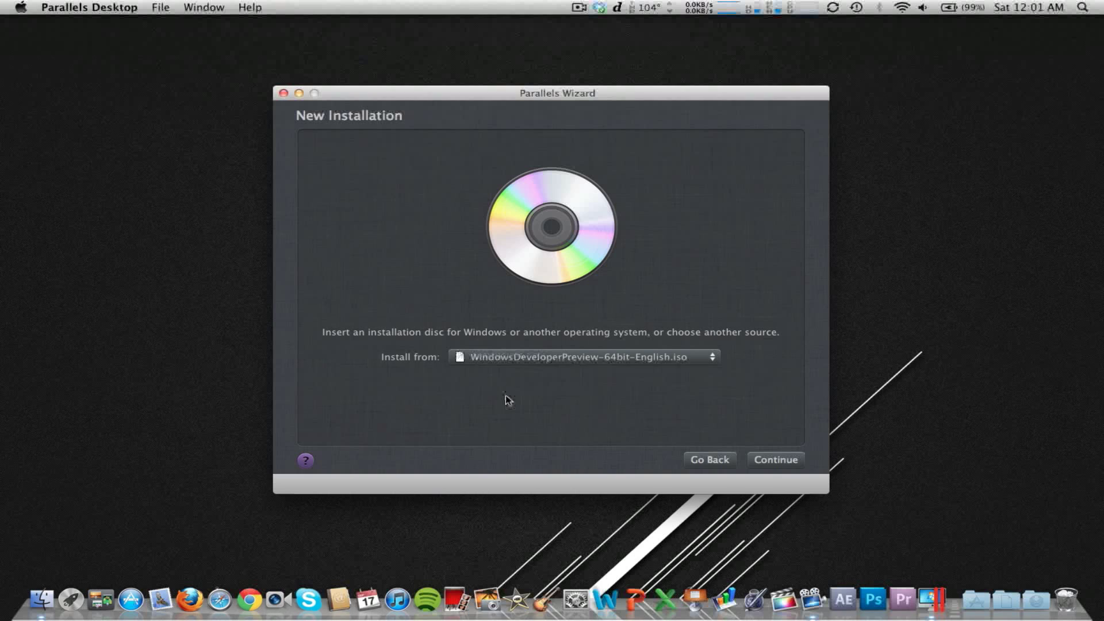
{"action": "left_click", "coordinate": [771, 460]}
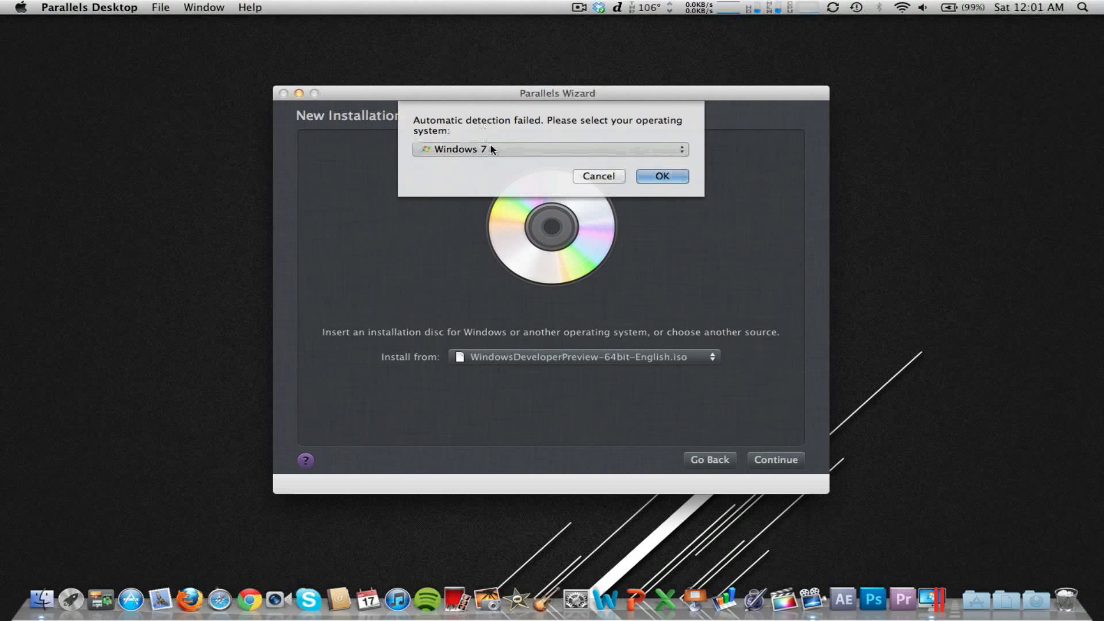
- Set the operating system type to More Windows > Other Windows and confirm
{"action": "left_click", "coordinate": [491, 150]}
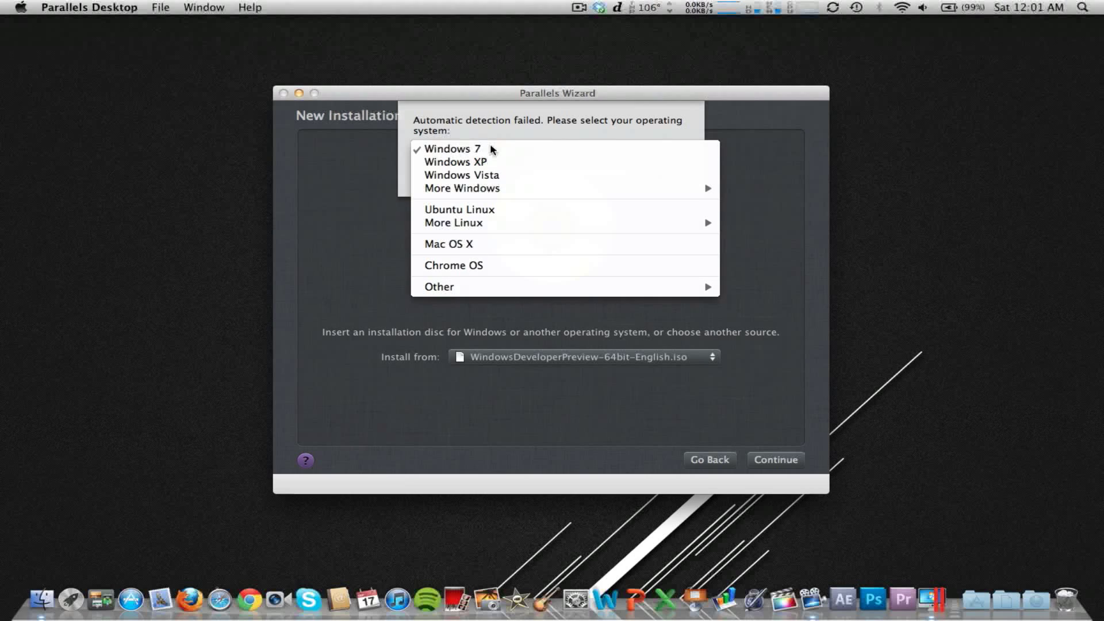
{"action": "mouse_move", "coordinate": [492, 189]}
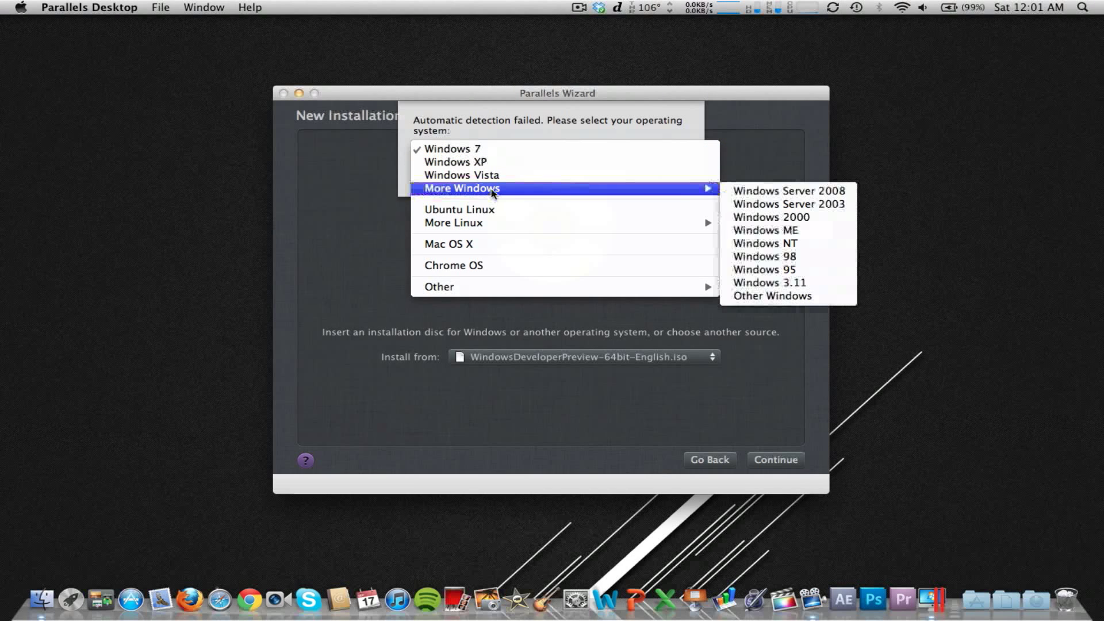
{"action": "left_click", "coordinate": [746, 296]}
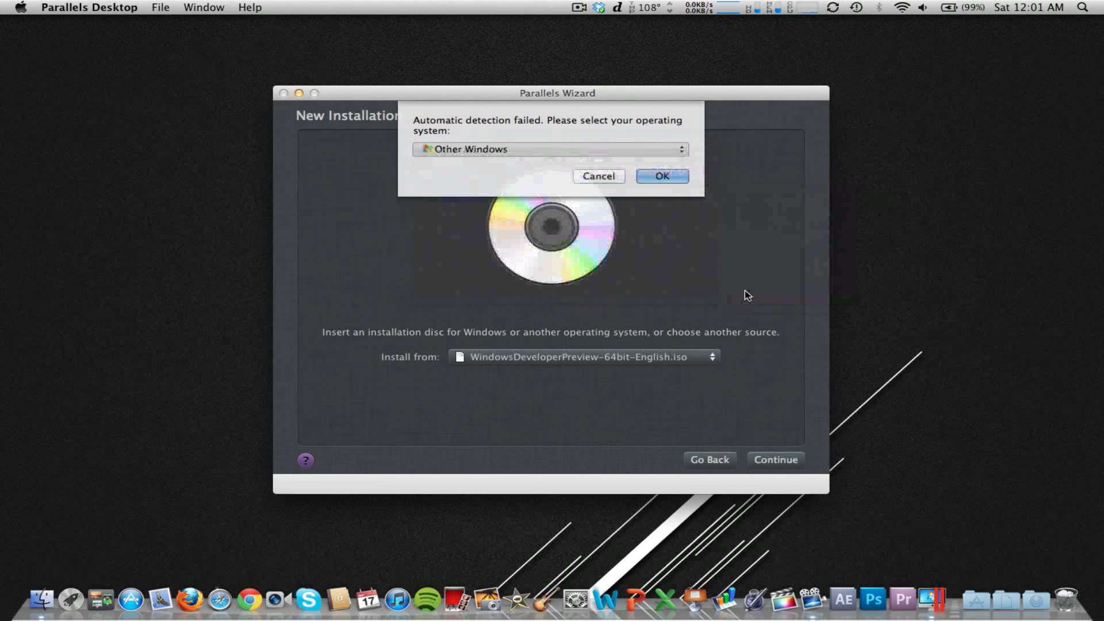
{"action": "left_click", "coordinate": [647, 177]}
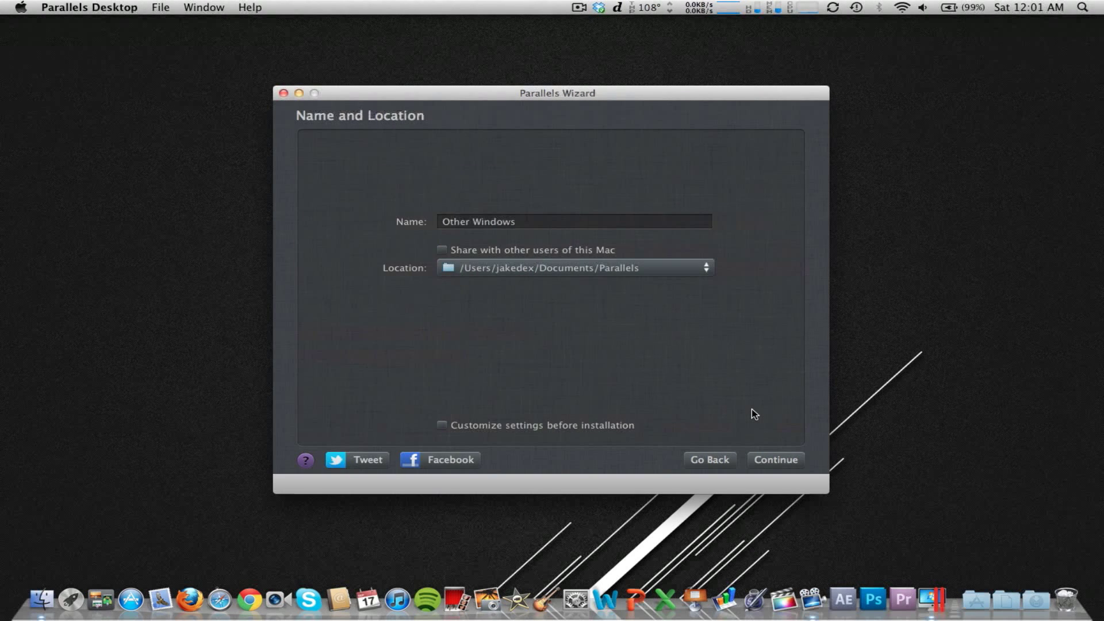
- Rename the virtual machine to 'Windows 8' and set its location to the Desktop folder
{"action": "left_click", "coordinate": [524, 222]}
{"action": "key", "text": "super+a"}
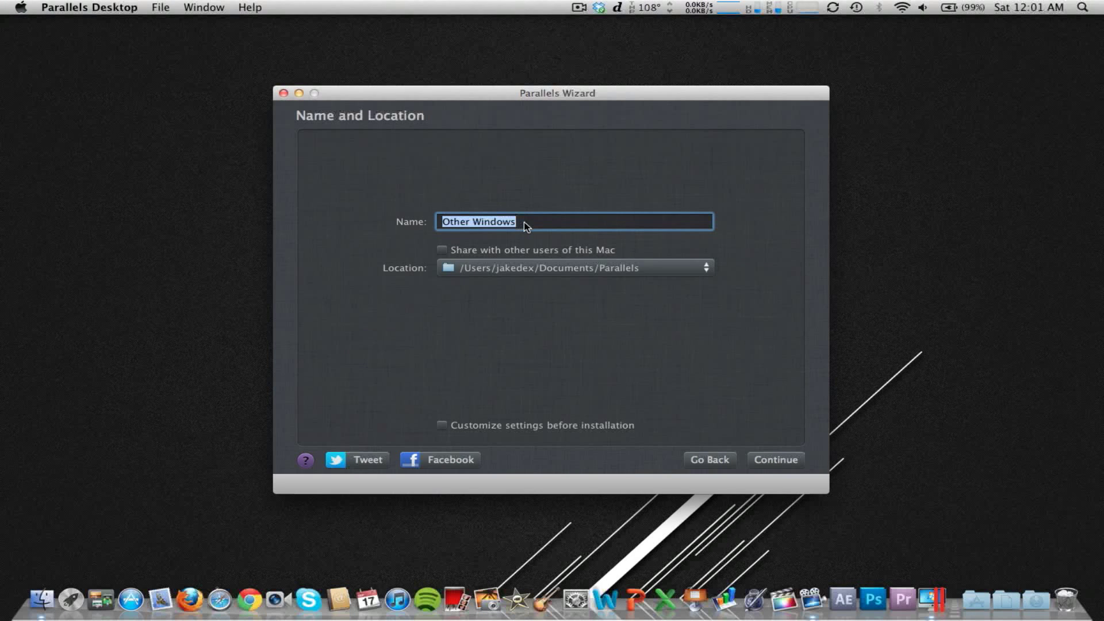
{"action": "type", "text": "Windo"}
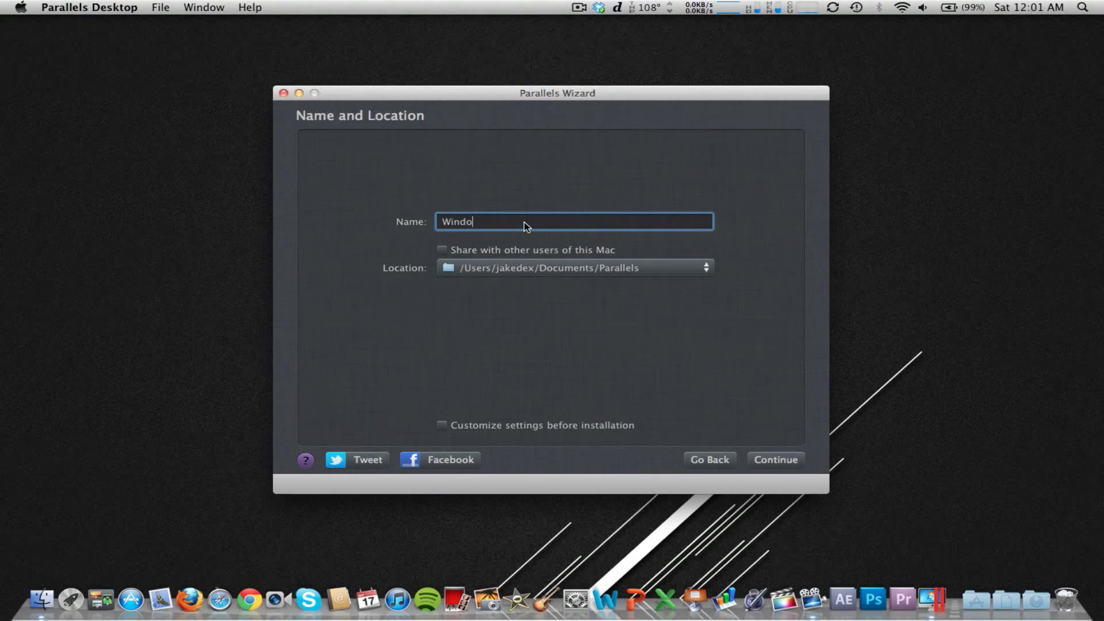
{"action": "type", "text": "ws 8"}
{"action": "left_click", "coordinate": [449, 268]}
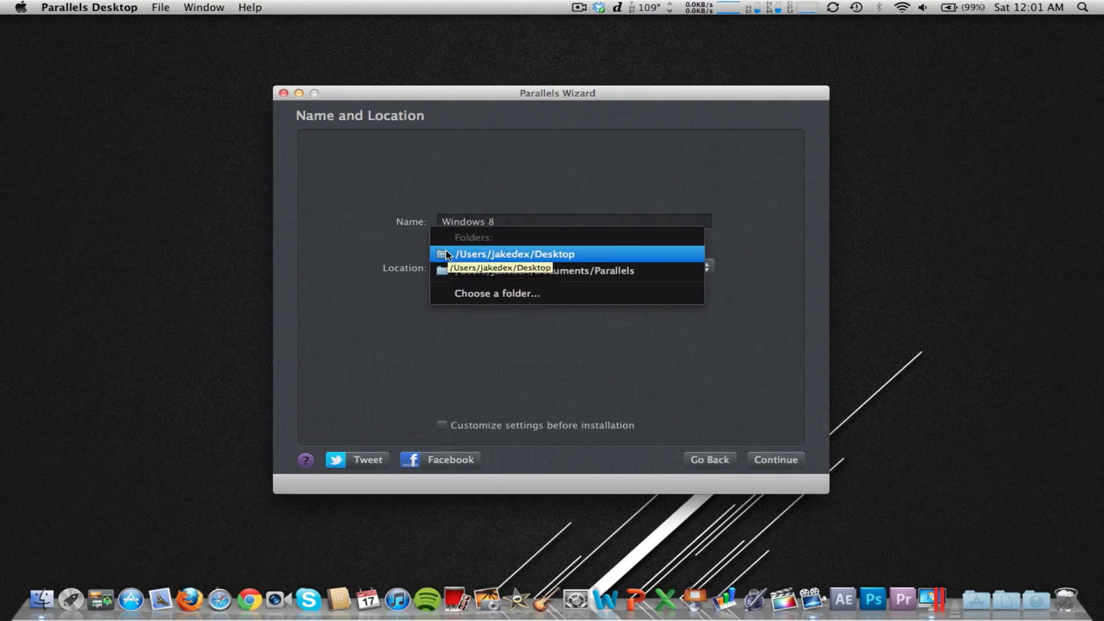
{"action": "left_click", "coordinate": [448, 254]}
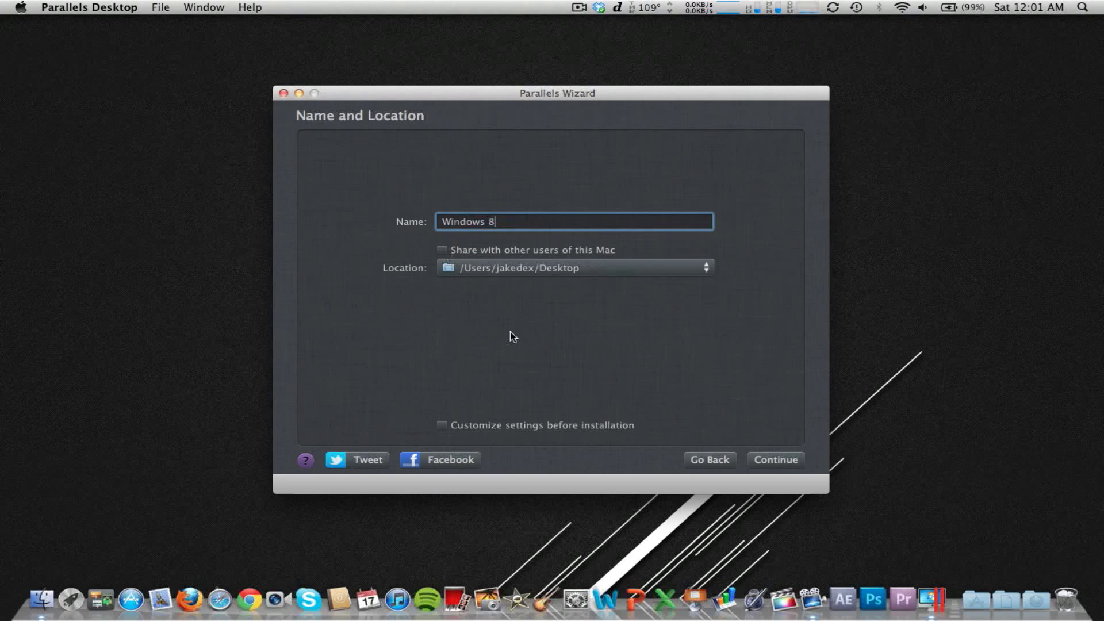
- Create the Windows 8 VM and let it boot into the Install Windows language page
{"action": "left_click", "coordinate": [753, 461]}
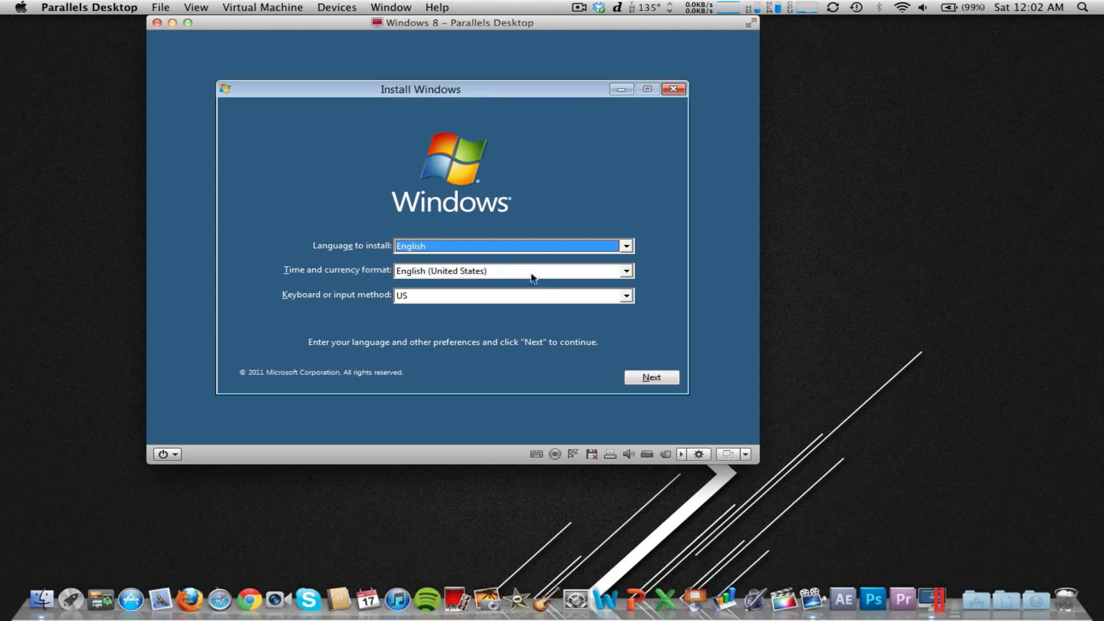
- Keep the English language and US keyboard defaults and choose Install now
{"action": "left_click", "coordinate": [626, 374]}
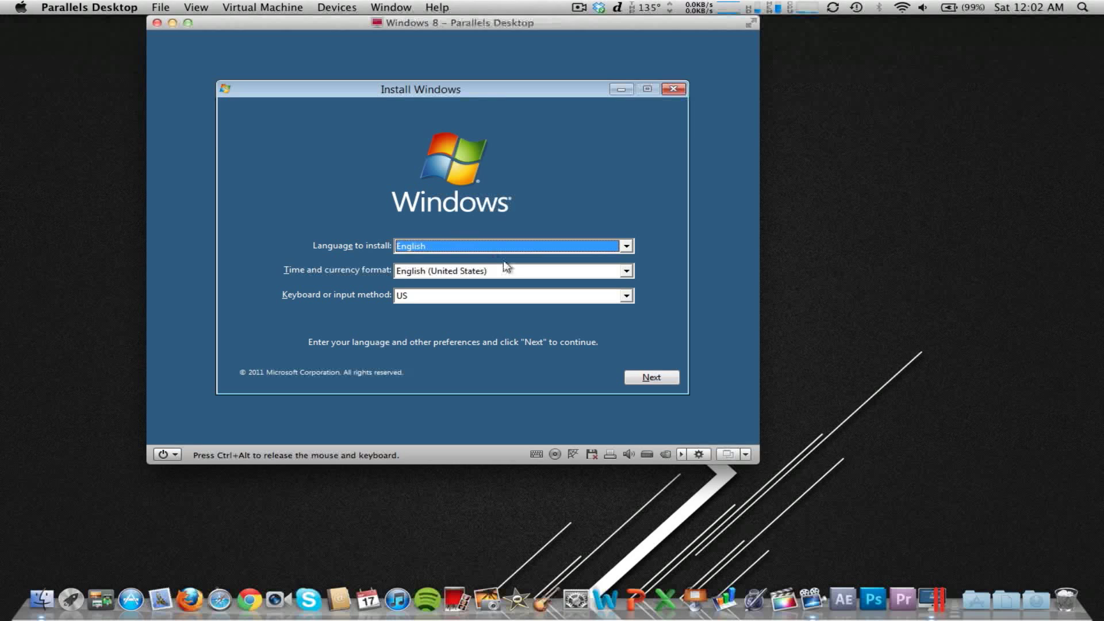
{"action": "left_click", "coordinate": [671, 379]}
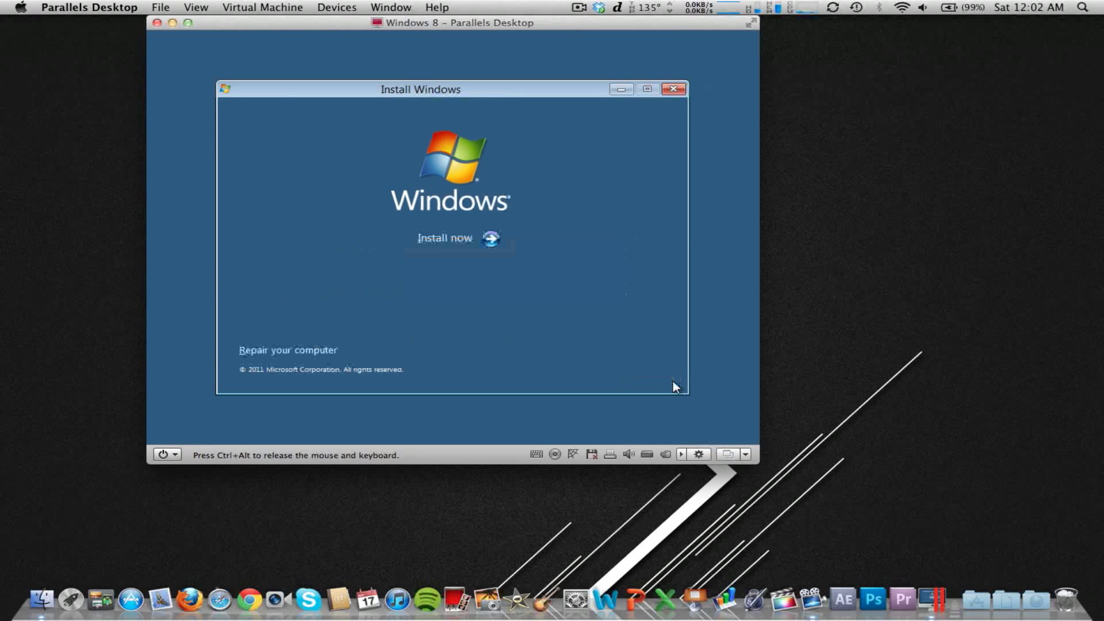
{"action": "left_click", "coordinate": [417, 232]}
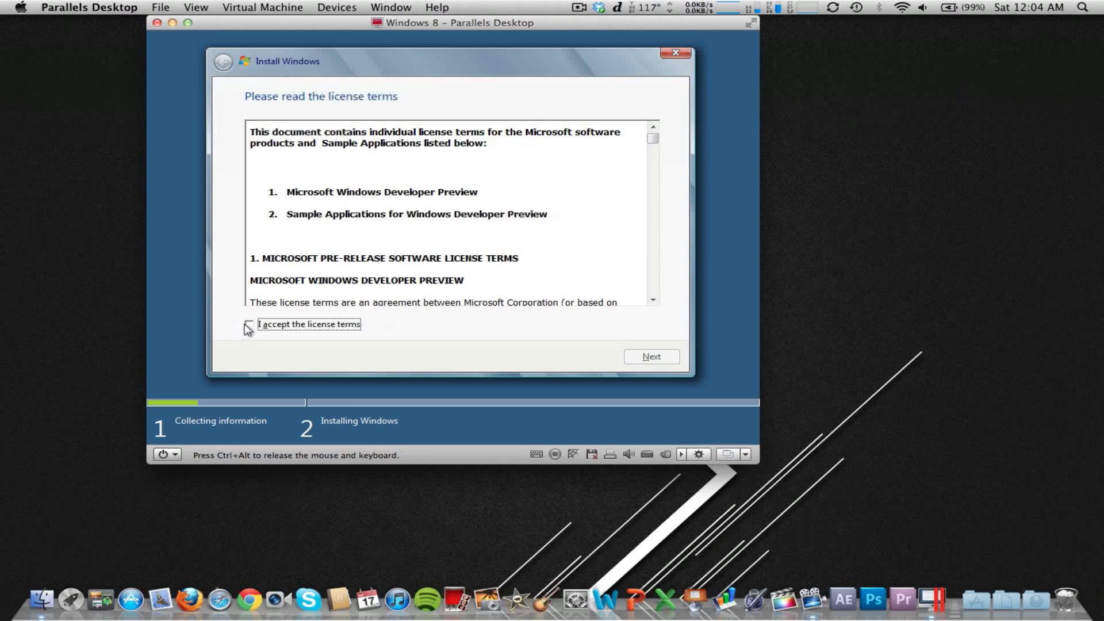
- Accept the license and run a Custom (advanced) install onto the 64.0 GB unallocated Disk 0
{"action": "left_click", "coordinate": [249, 325]}
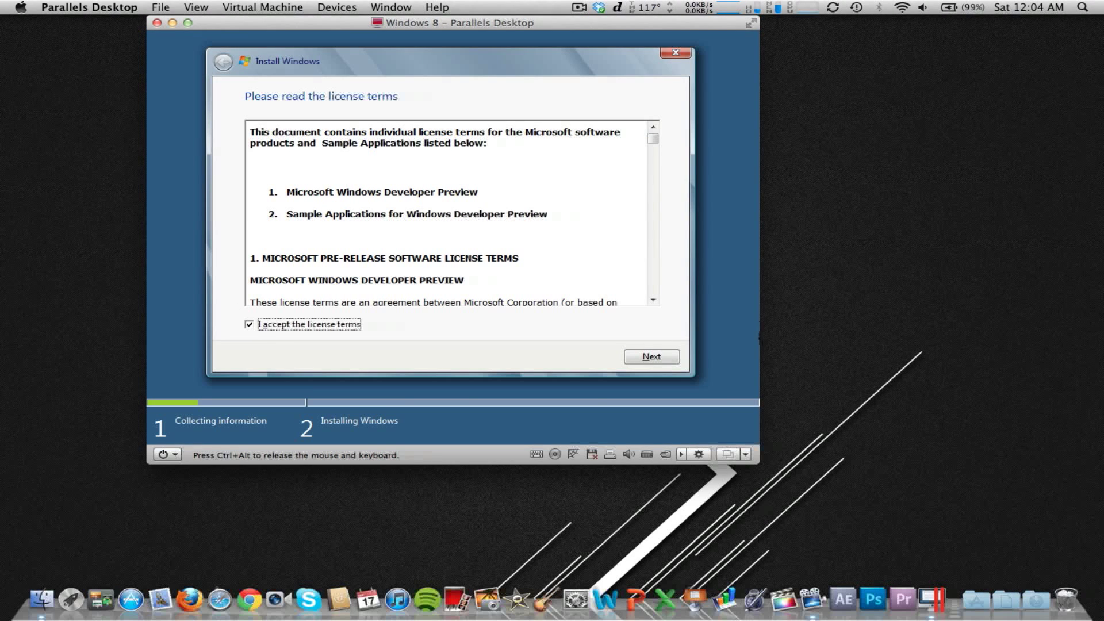
{"action": "left_click", "coordinate": [661, 357]}
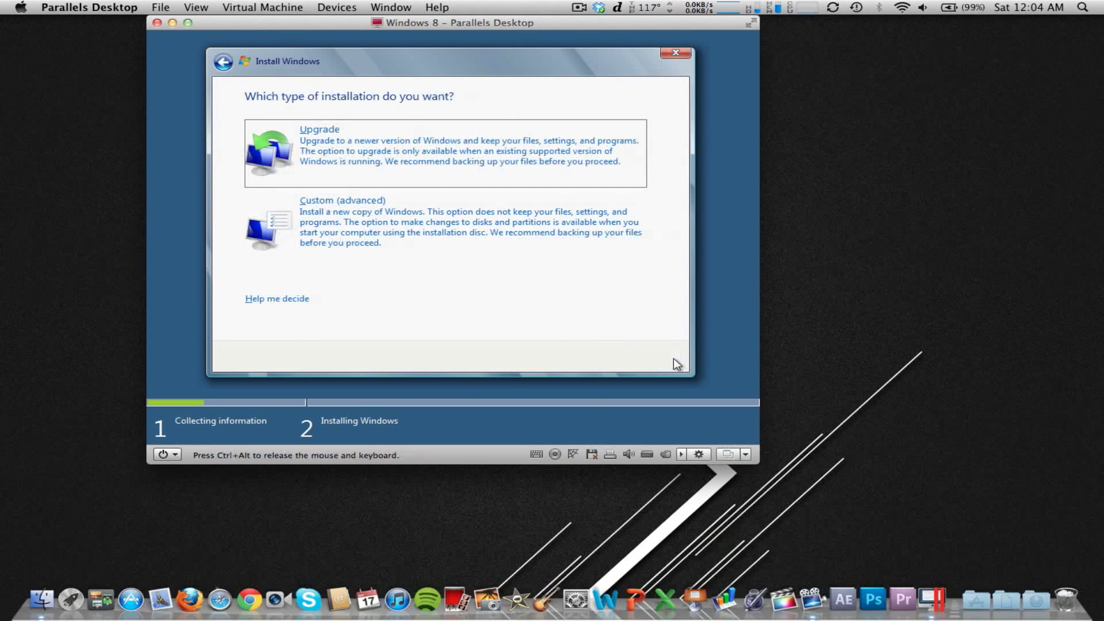
{"action": "left_click", "coordinate": [276, 221]}
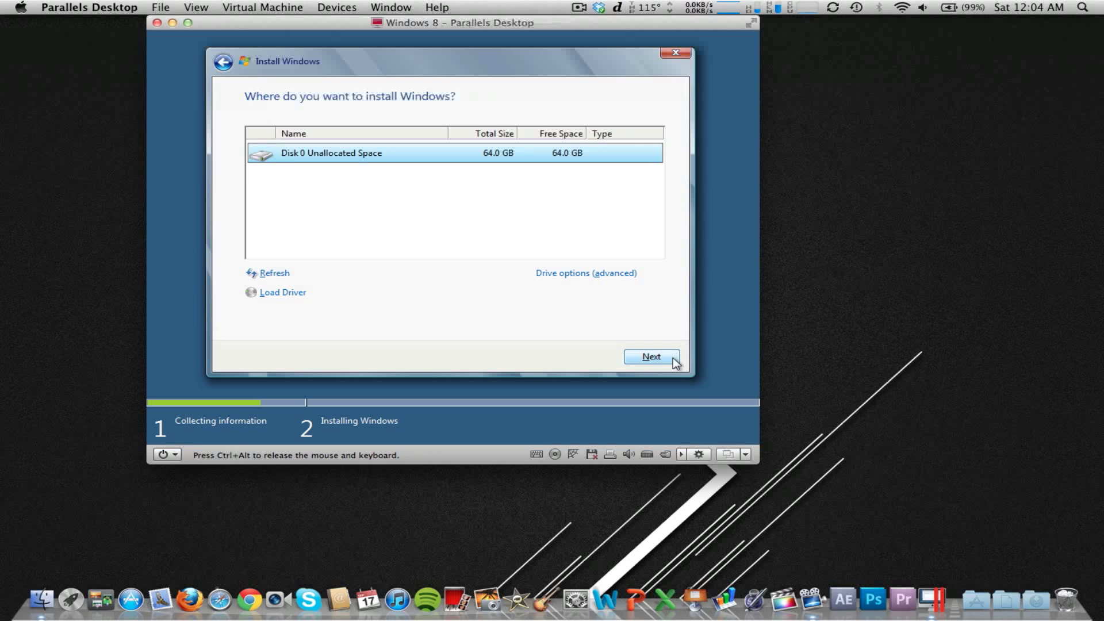
{"action": "left_click", "coordinate": [674, 359]}
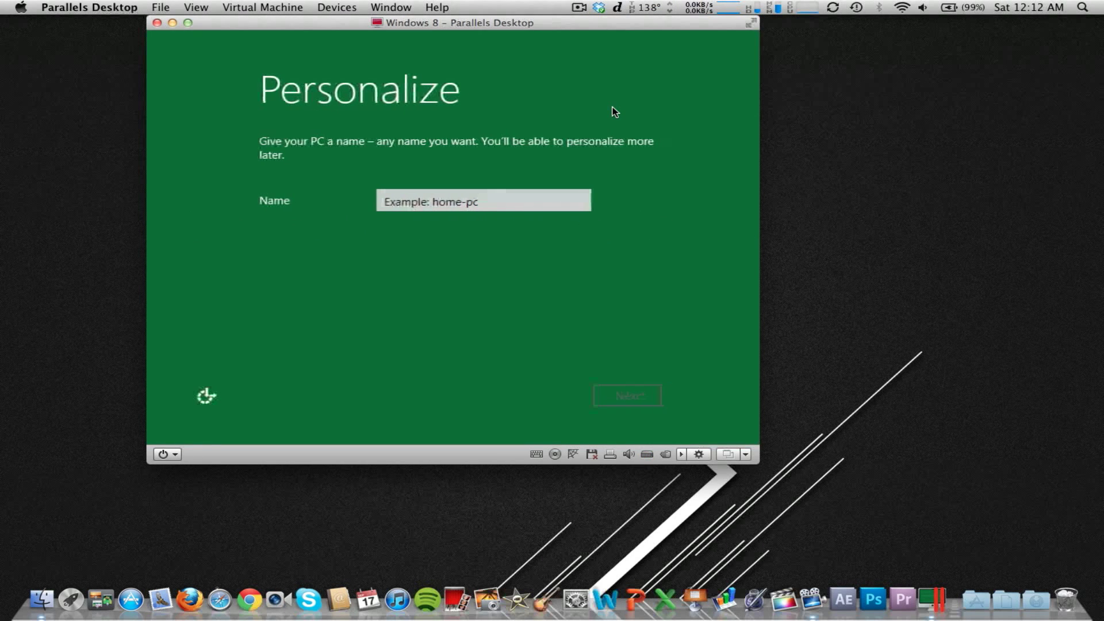
- Name the PC 'Highschoolmac' on the Personalize page and continue
{"action": "left_click", "coordinate": [498, 207]}
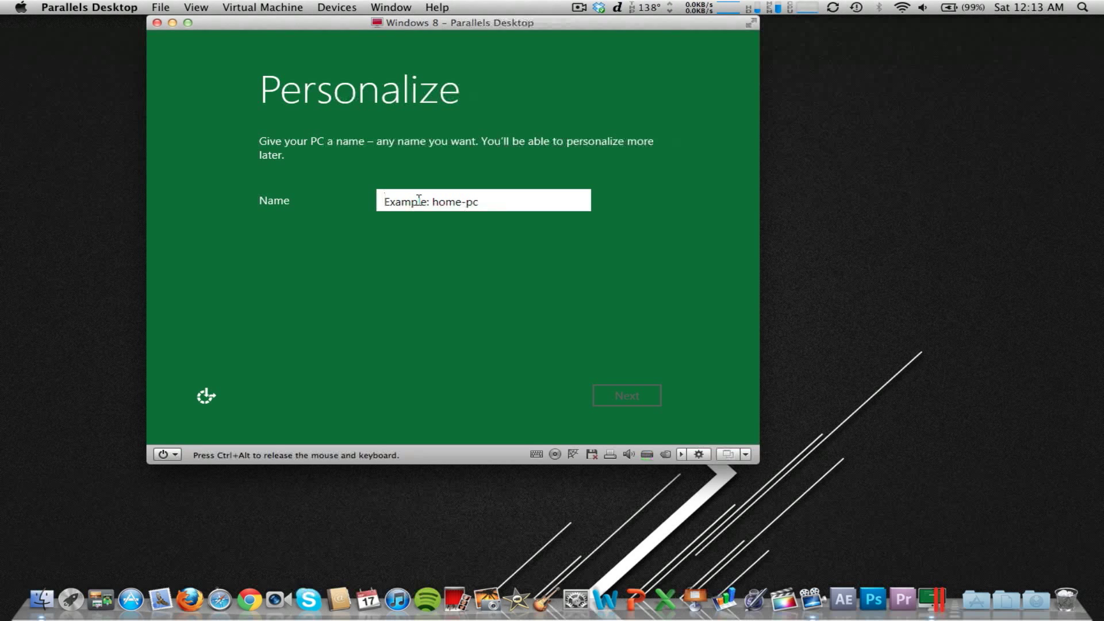
{"action": "type", "text": "f"}
{"action": "key", "text": "BackSpace"}
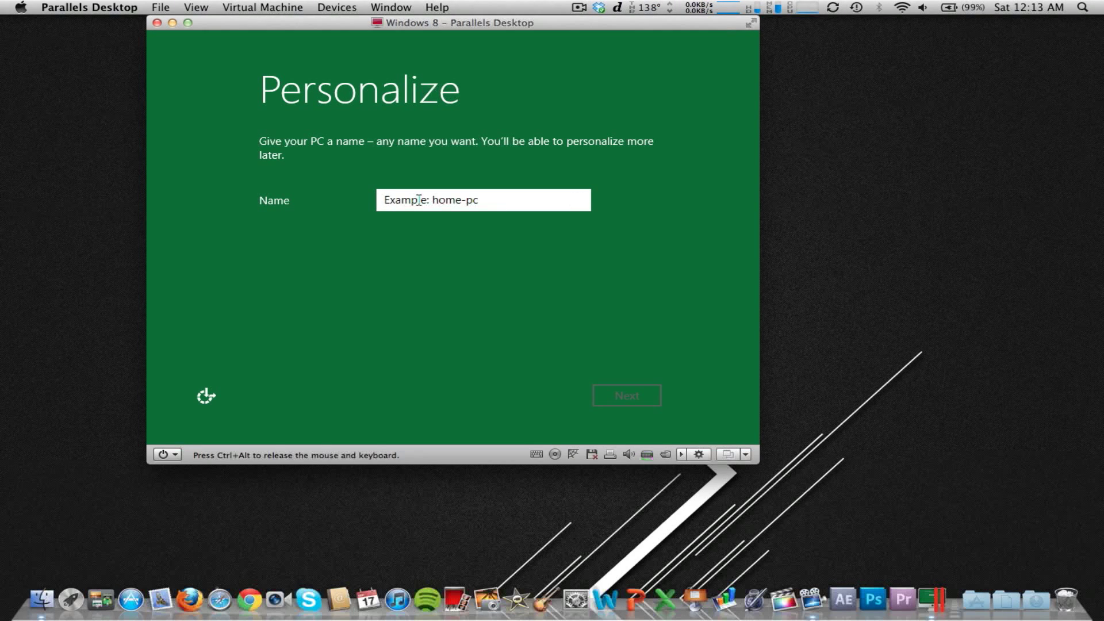
{"action": "type", "text": "Highsc"}
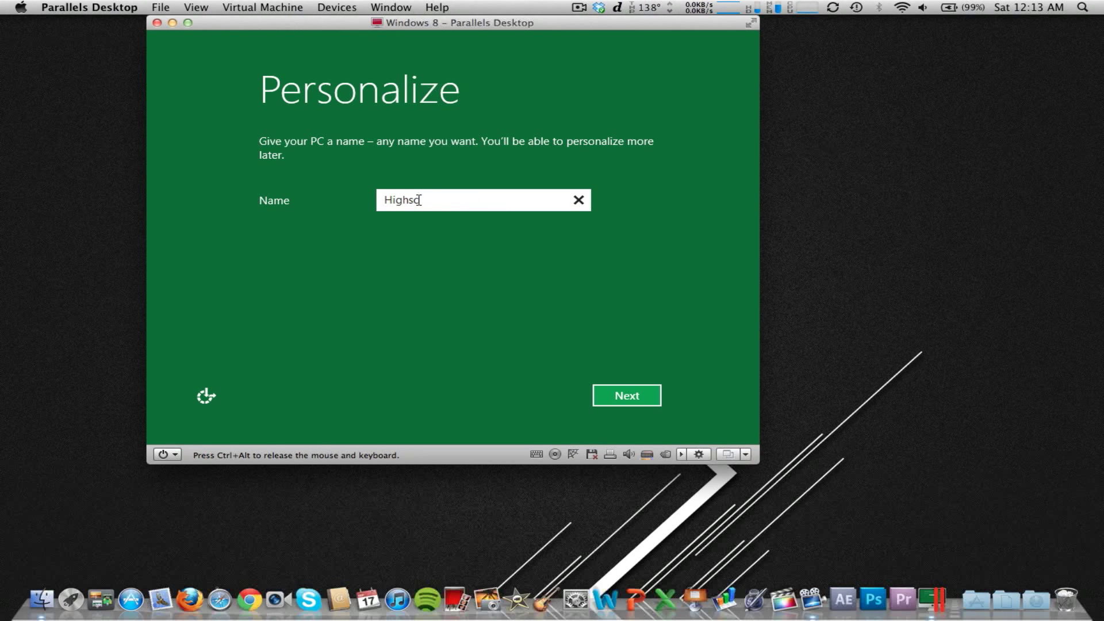
{"action": "type", "text": "hoolmac"}
{"action": "left_click", "coordinate": [631, 391]}
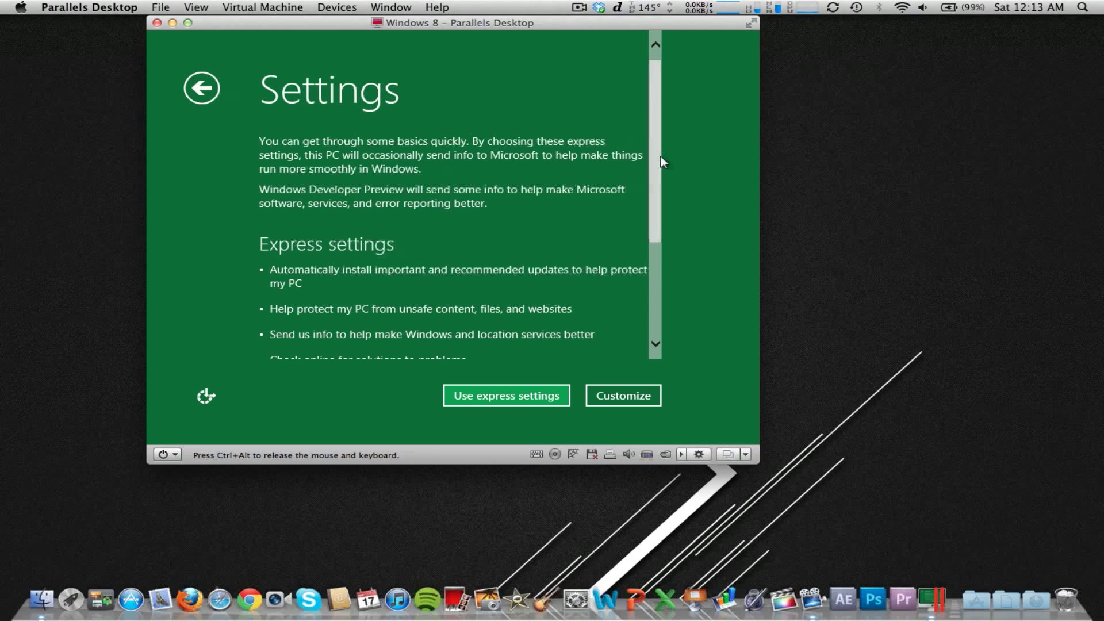
- Accept express settings and skip Windows Live ID sign-in to reveal the Local account option
{"action": "left_click_drag", "start_coordinate": [661, 162], "coordinate": [664, 253]}
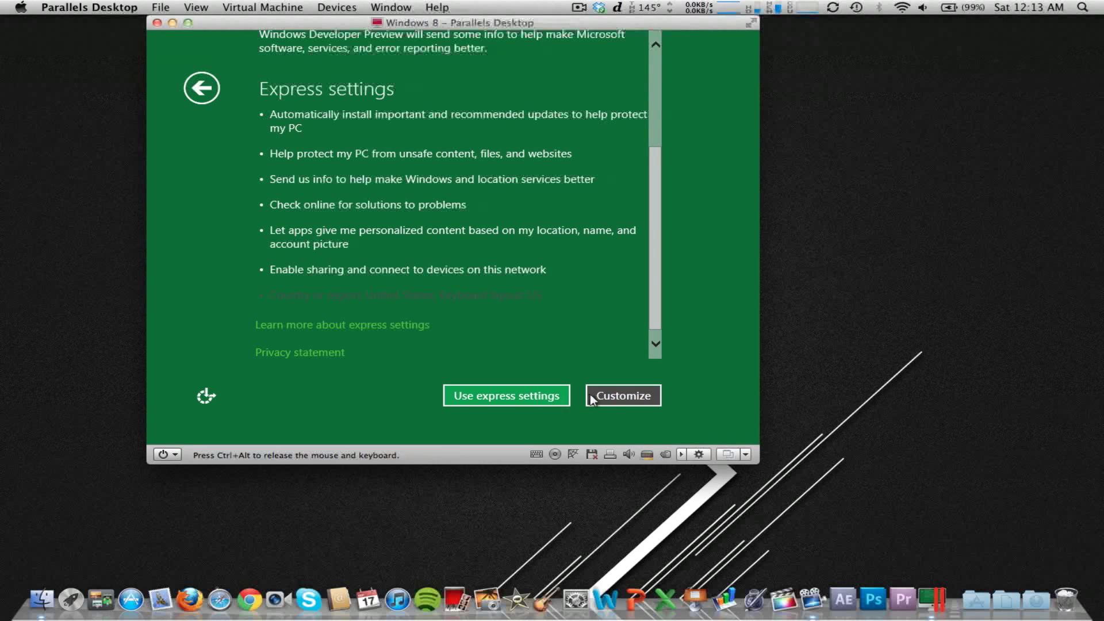
{"action": "left_click", "coordinate": [533, 393]}
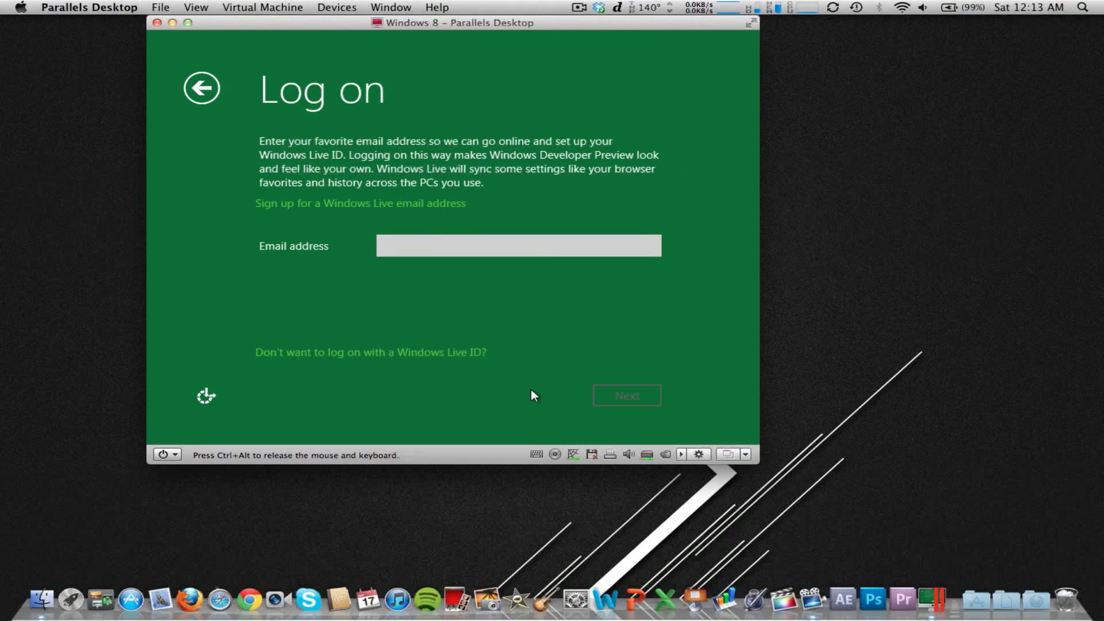
{"action": "left_click", "coordinate": [443, 256]}
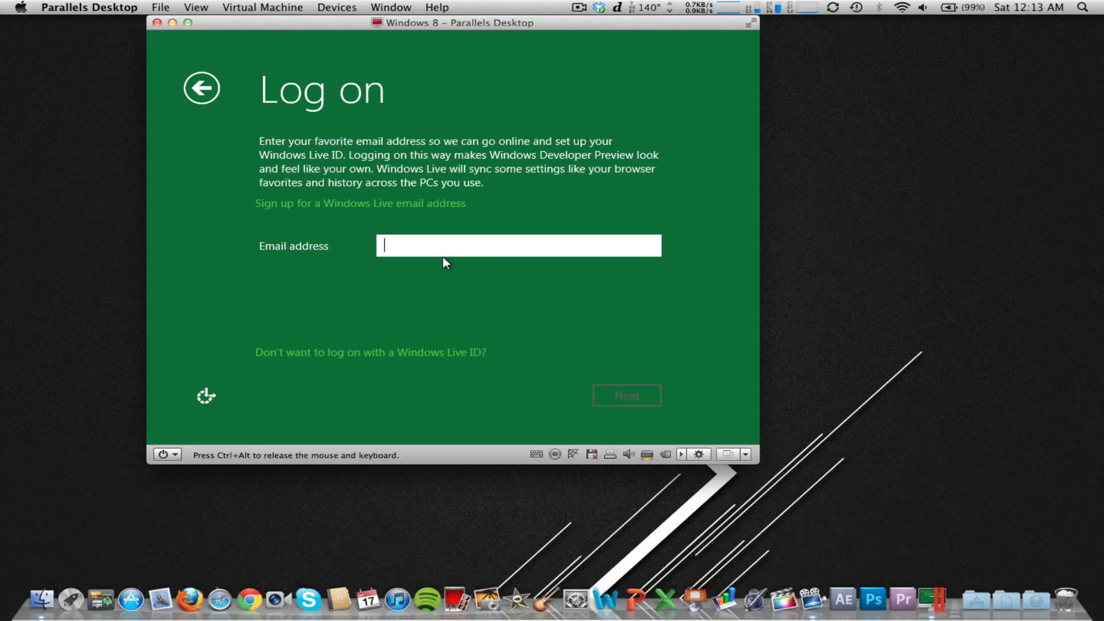
{"action": "left_click", "coordinate": [437, 353]}
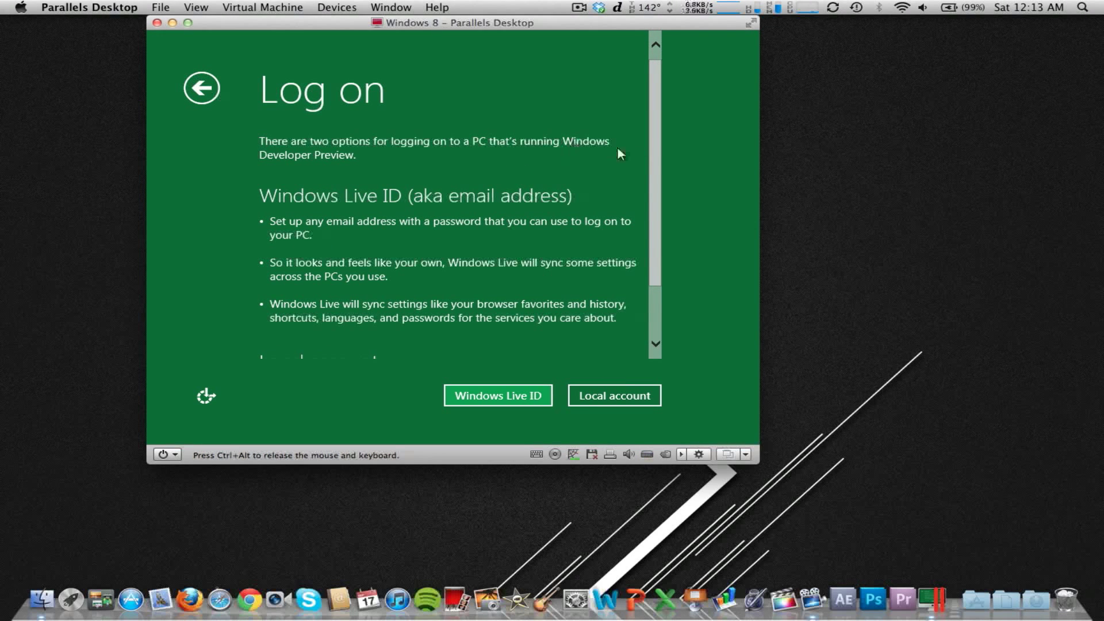
{"action": "left_click_drag", "start_coordinate": [656, 160], "coordinate": [655, 215]}
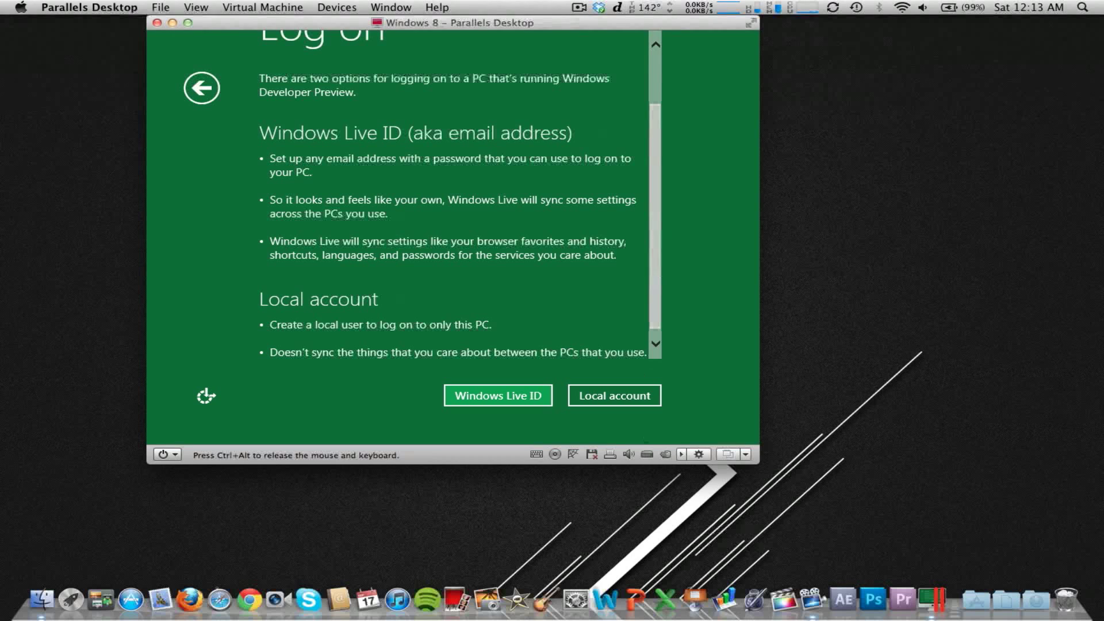
- Create a Local account with a user name and submit it to finish setup
{"action": "left_click", "coordinate": [611, 396]}
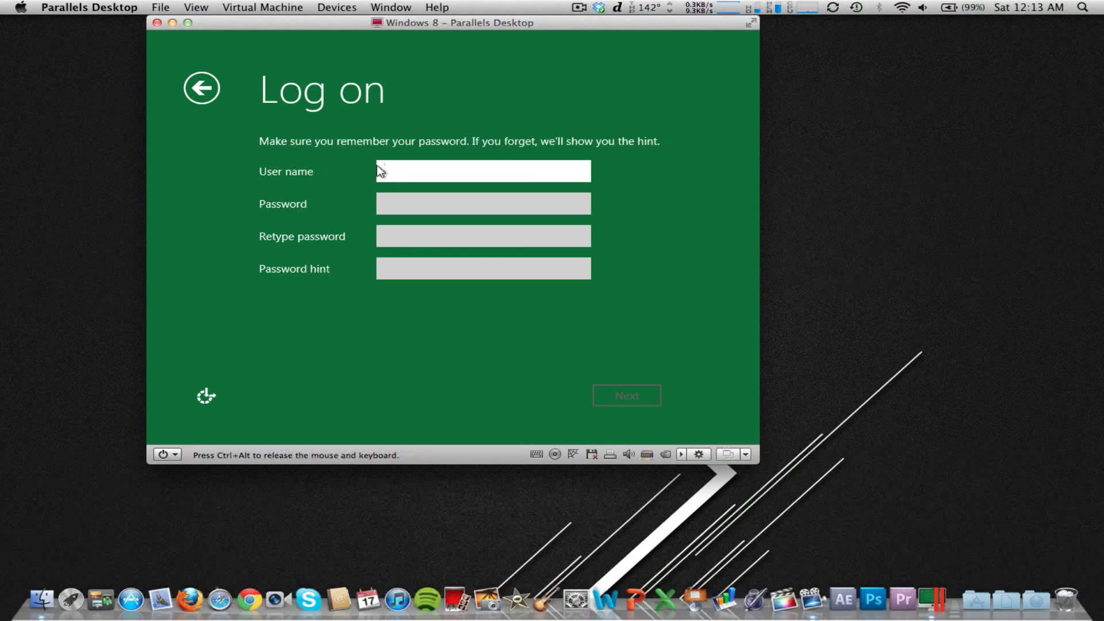
{"action": "type", "text": "HSM"}
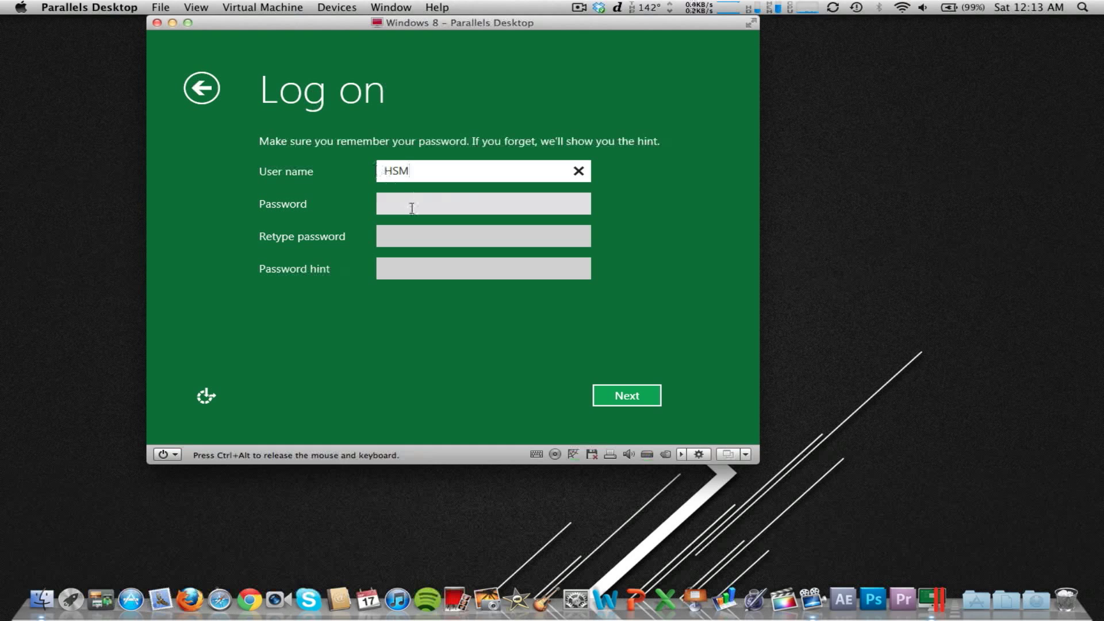
{"action": "left_click", "coordinate": [412, 208]}
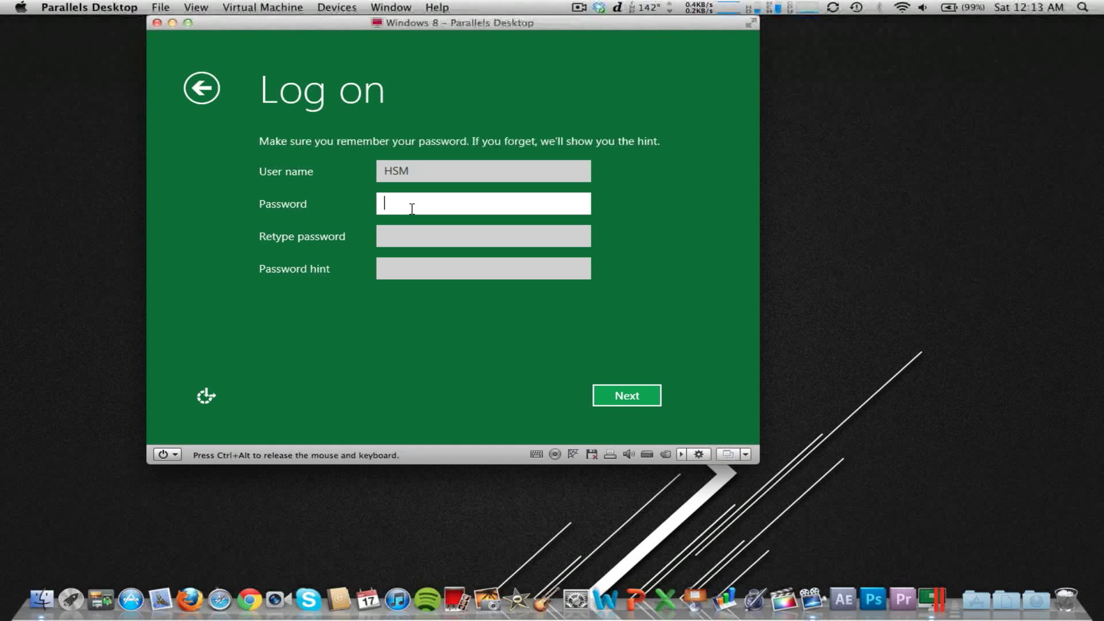
{"action": "left_click", "coordinate": [627, 395]}
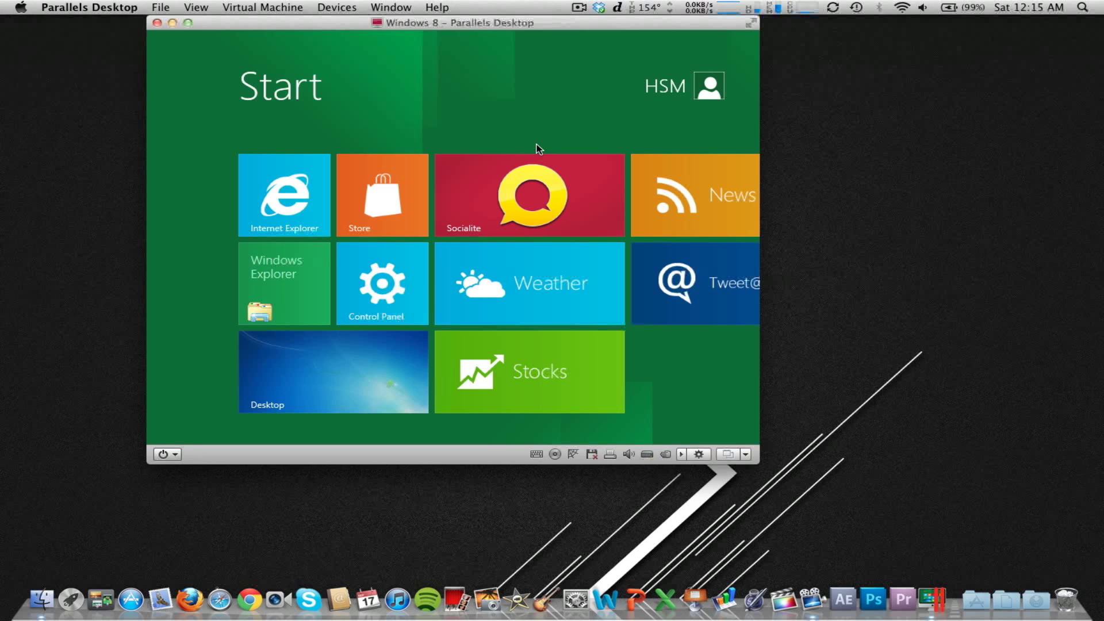
- Scroll through the Start screen tiles and open the Desktop tile
{"action": "left_click", "coordinate": [305, 183]}
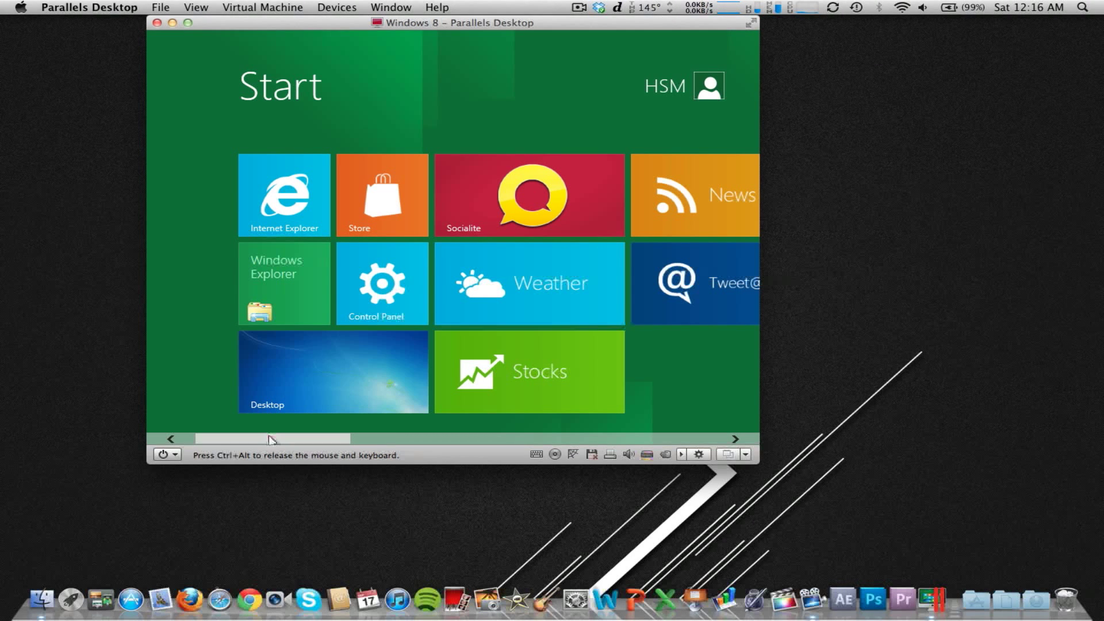
{"action": "left_click_drag", "start_coordinate": [266, 436], "coordinate": [700, 431]}
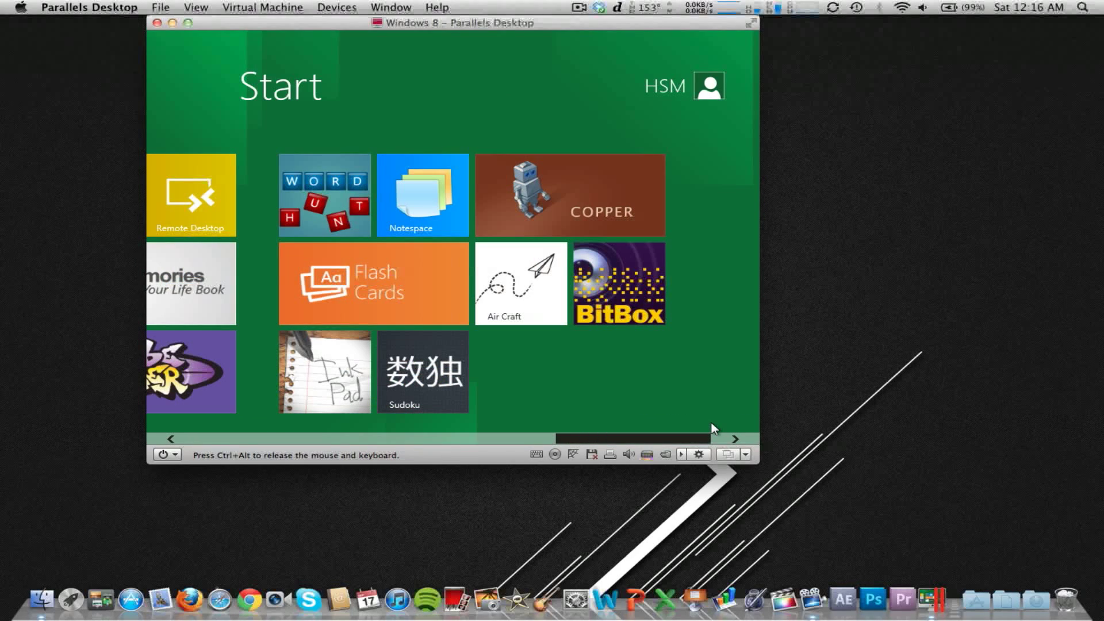
{"action": "scroll", "coordinate": [607, 413], "scroll_direction": "left", "scroll_amount": 10}
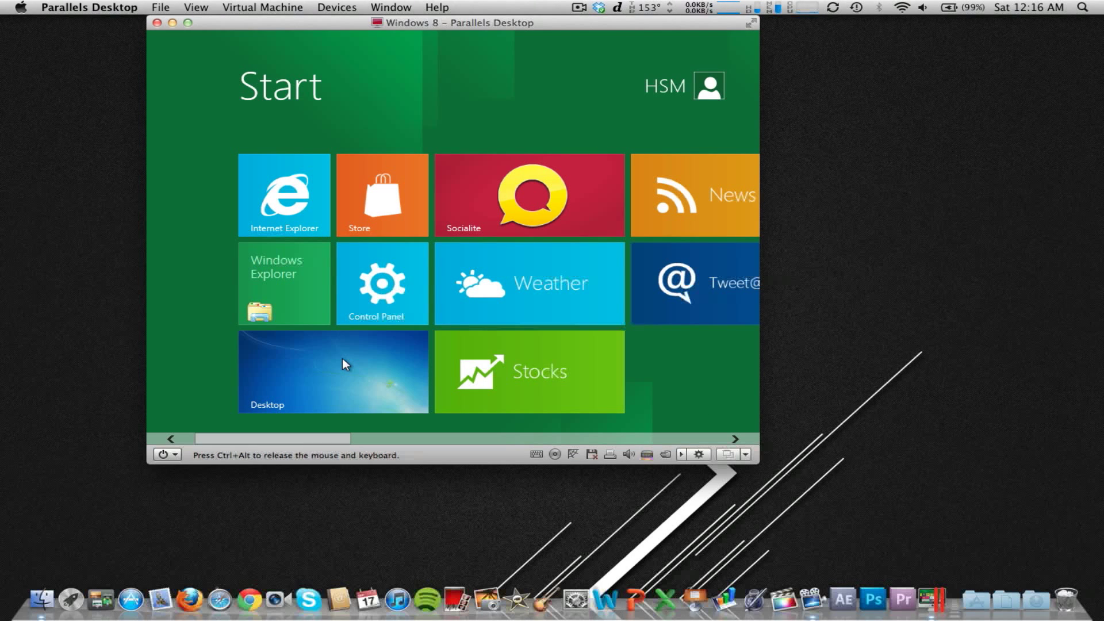
{"action": "left_click", "coordinate": [343, 359]}
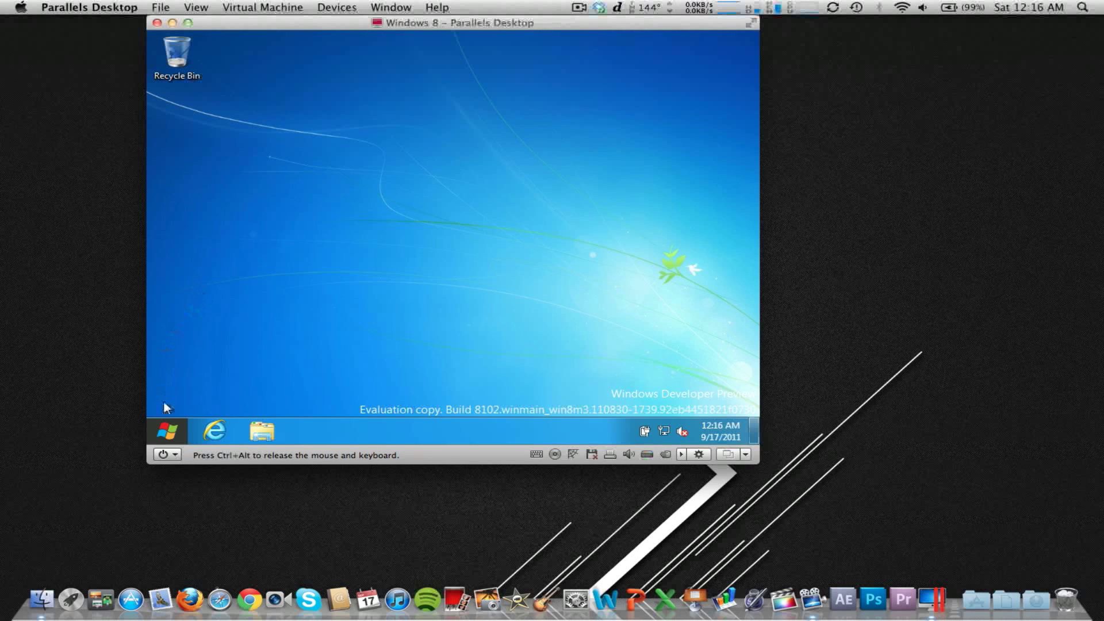
- From the Start screen's Control Panel tile, choose More settings to reach the classic desktop Control Panel
{"action": "left_click", "coordinate": [165, 419]}
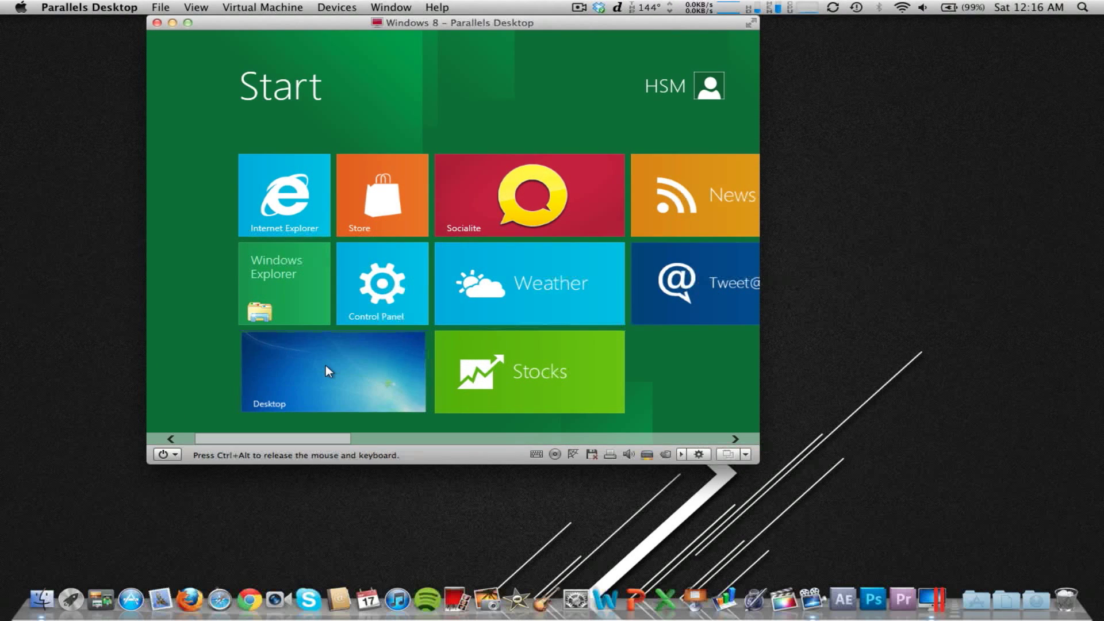
{"action": "left_click", "coordinate": [326, 366]}
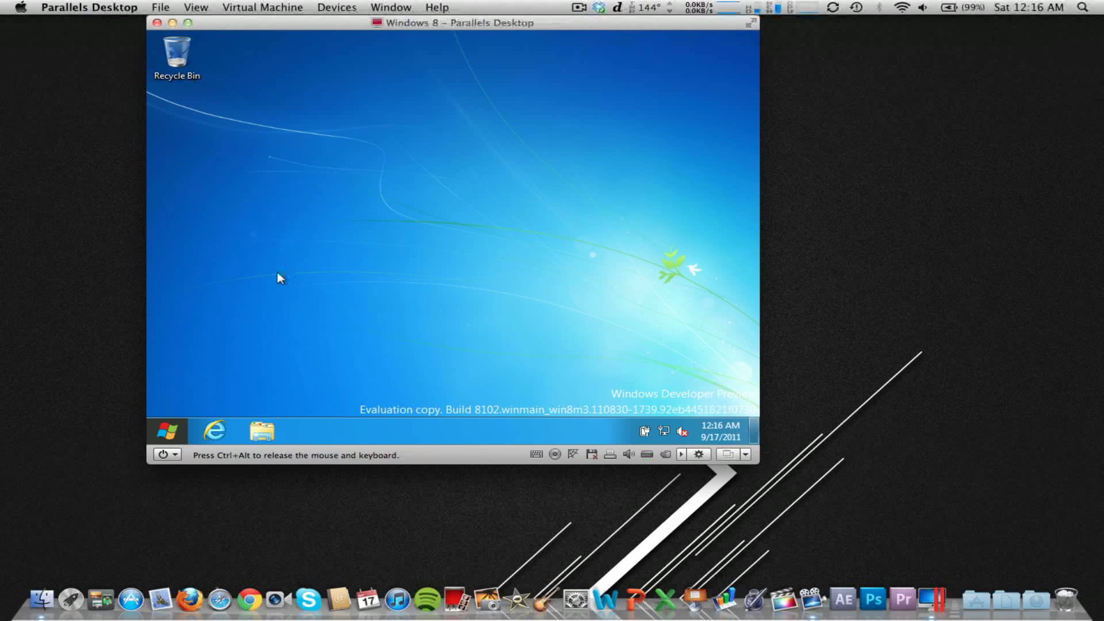
{"action": "left_click", "coordinate": [179, 424]}
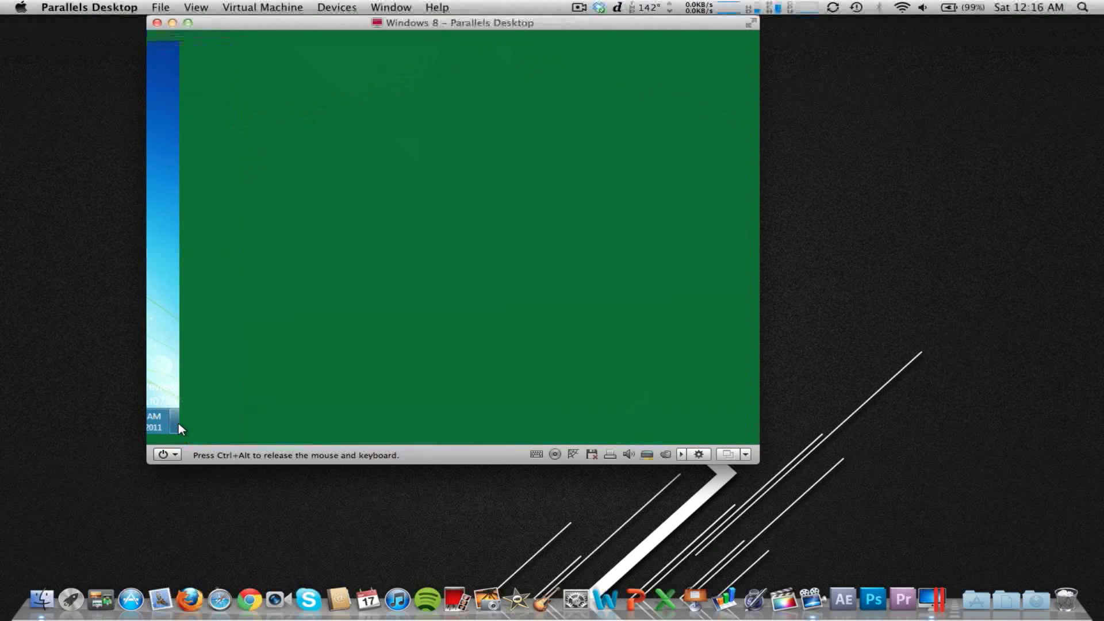
{"action": "left_click", "coordinate": [381, 290]}
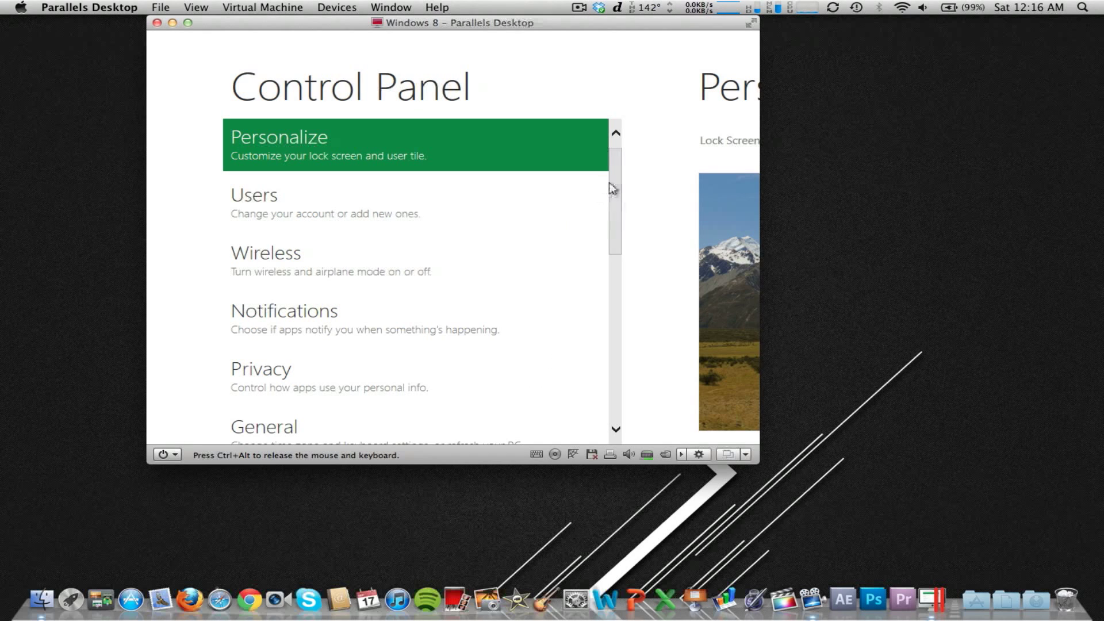
{"action": "left_click_drag", "start_coordinate": [611, 184], "coordinate": [613, 374]}
{"action": "left_click", "coordinate": [247, 425]}
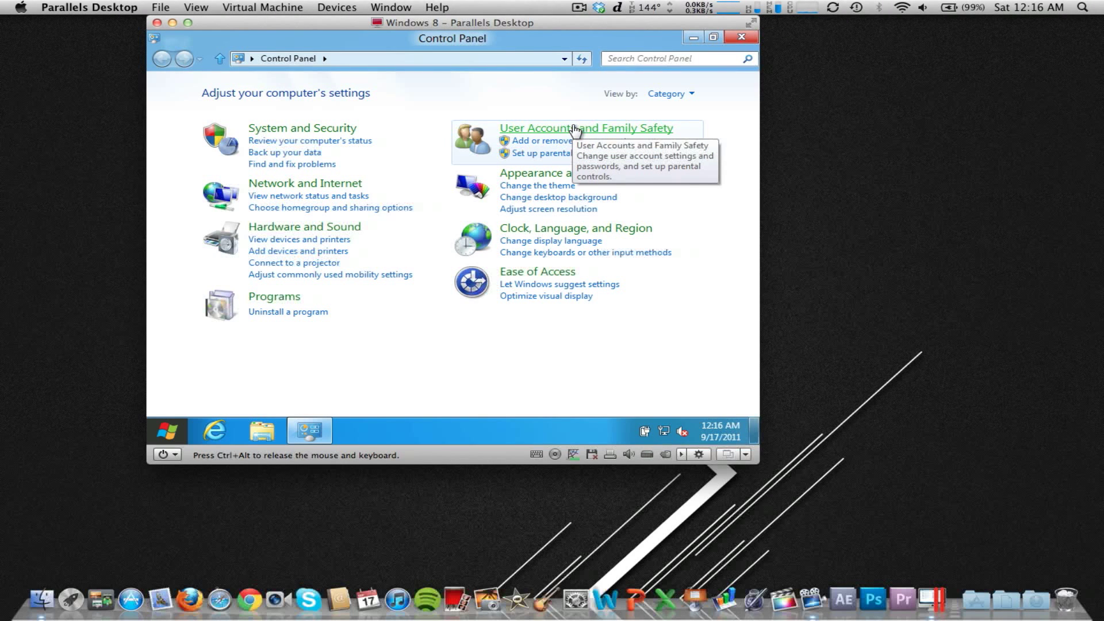
- Open the Screen Resolution settings via Appearance and Personalization > Display
{"action": "left_click", "coordinate": [530, 174]}
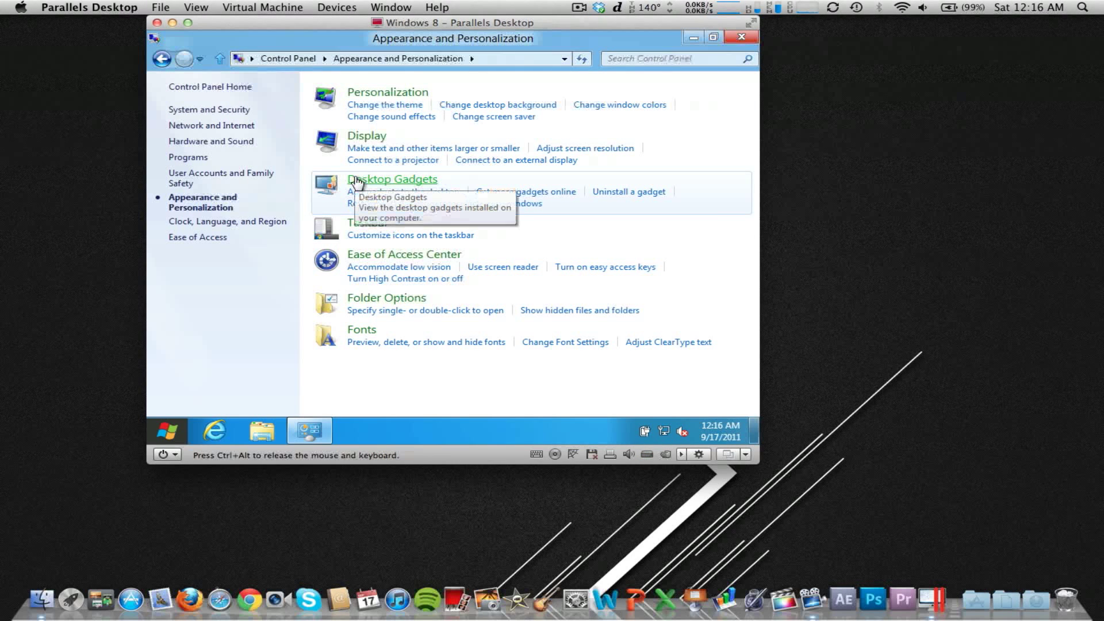
{"action": "left_click", "coordinate": [362, 142]}
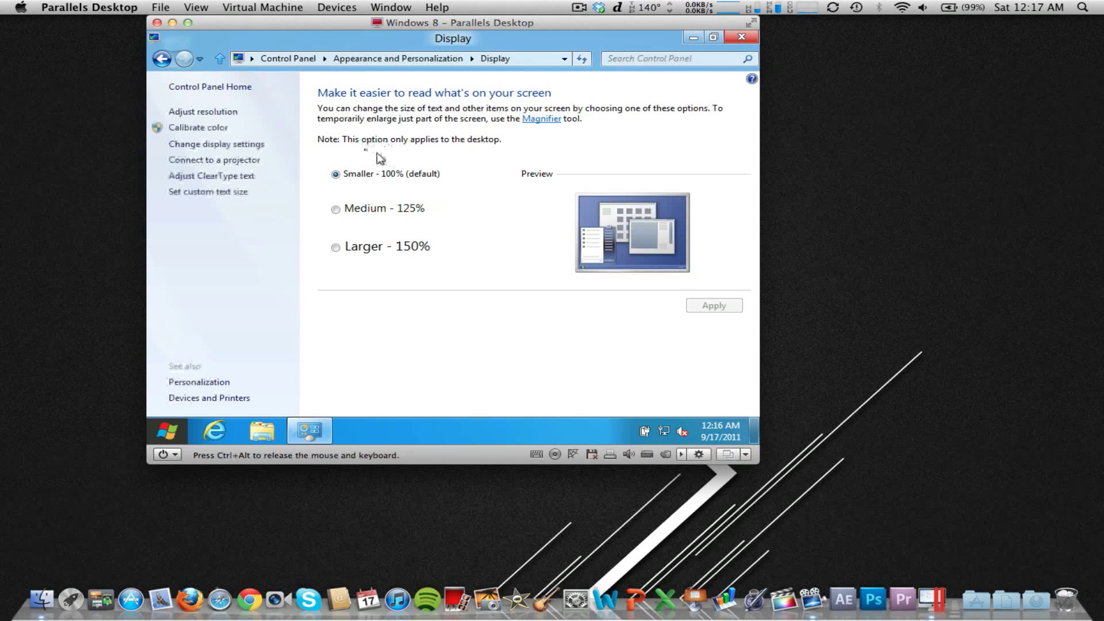
{"action": "left_click", "coordinate": [213, 145]}
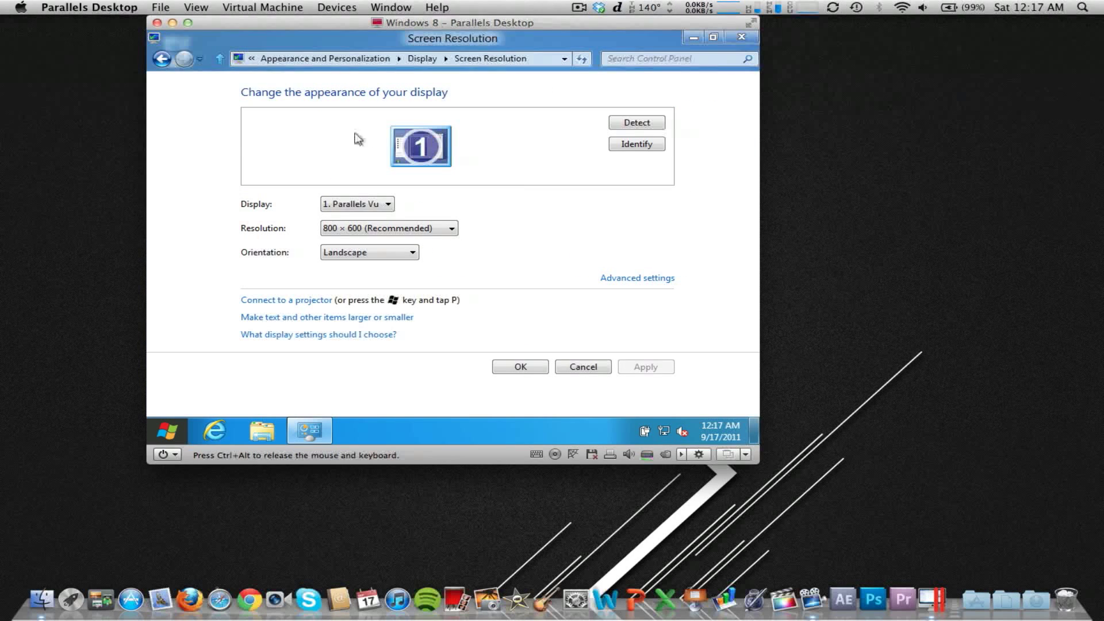
- Set the resolution slider to 1440 × 900 and apply it
{"action": "left_click", "coordinate": [390, 229]}
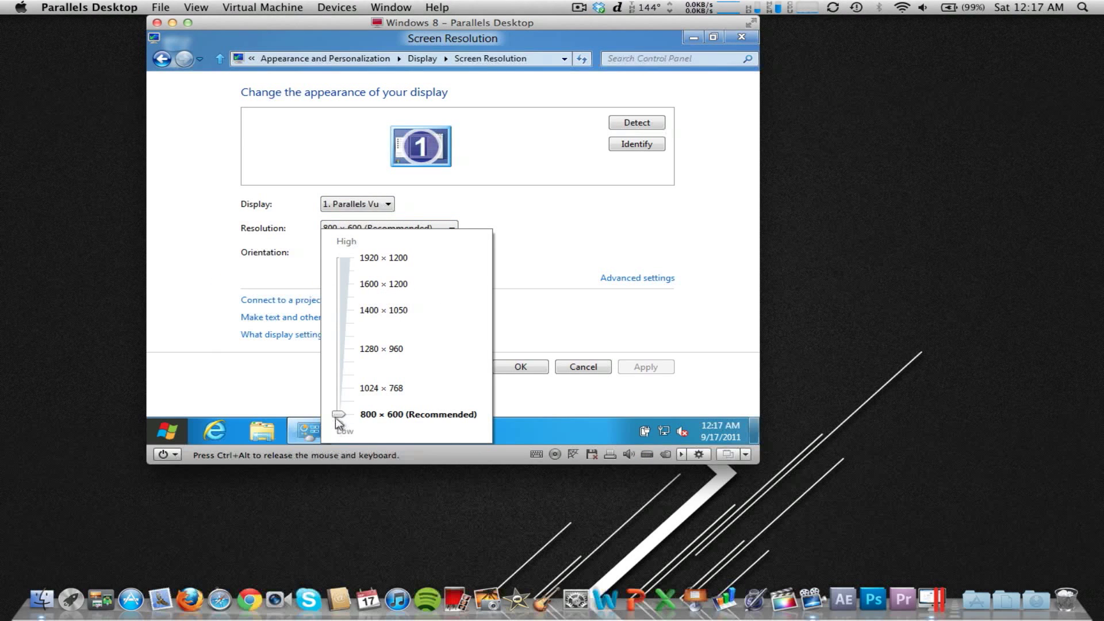
{"action": "left_click_drag", "start_coordinate": [336, 415], "coordinate": [342, 301]}
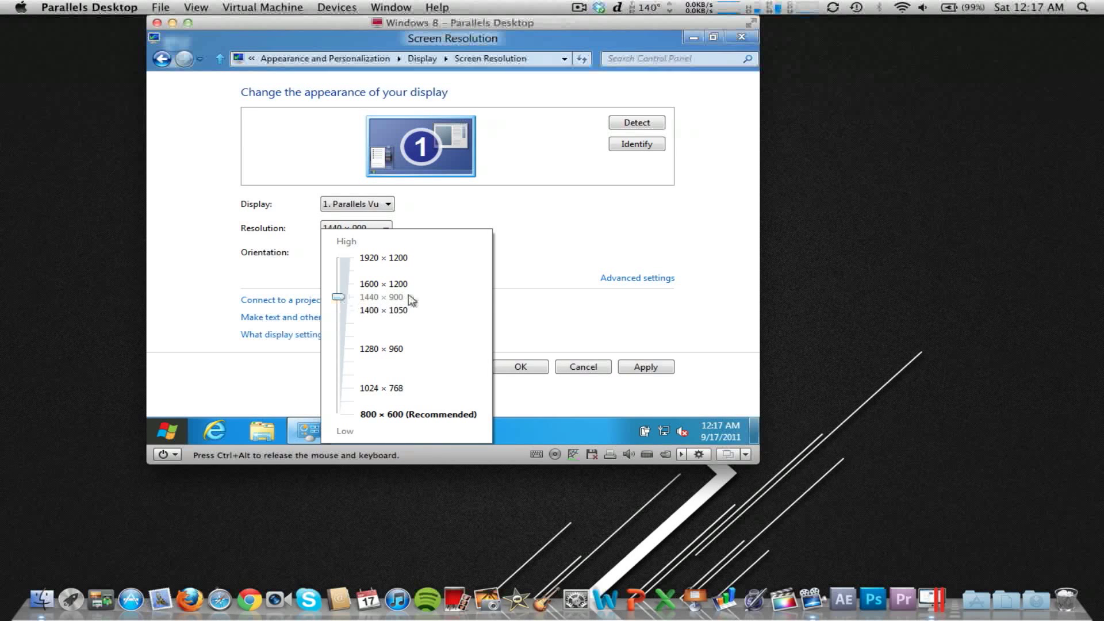
{"action": "left_click", "coordinate": [604, 270]}
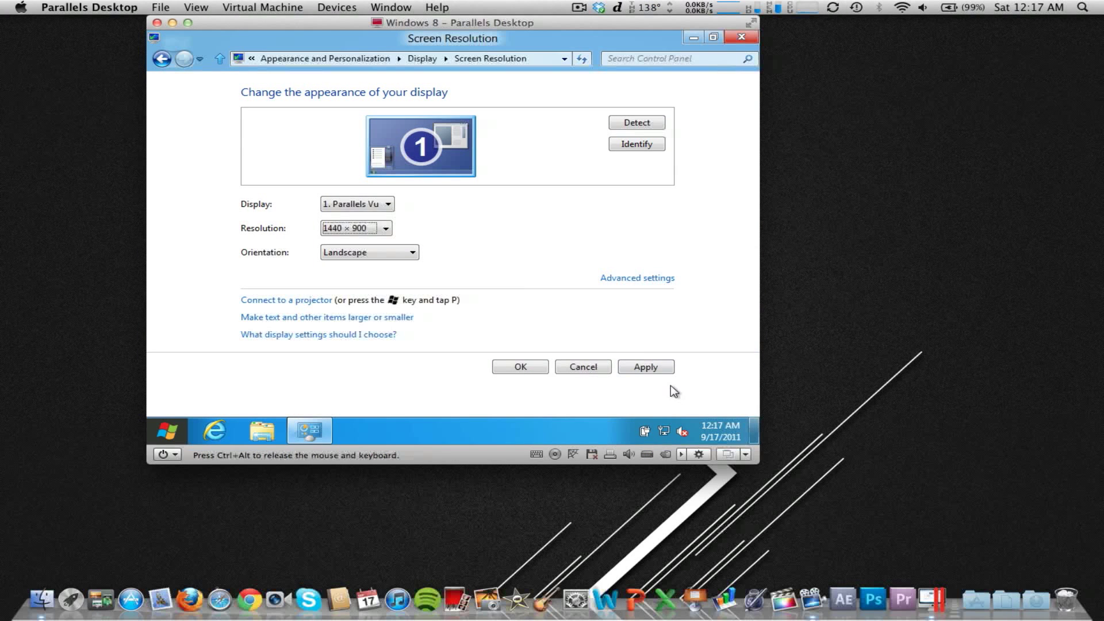
{"action": "left_click", "coordinate": [645, 370]}
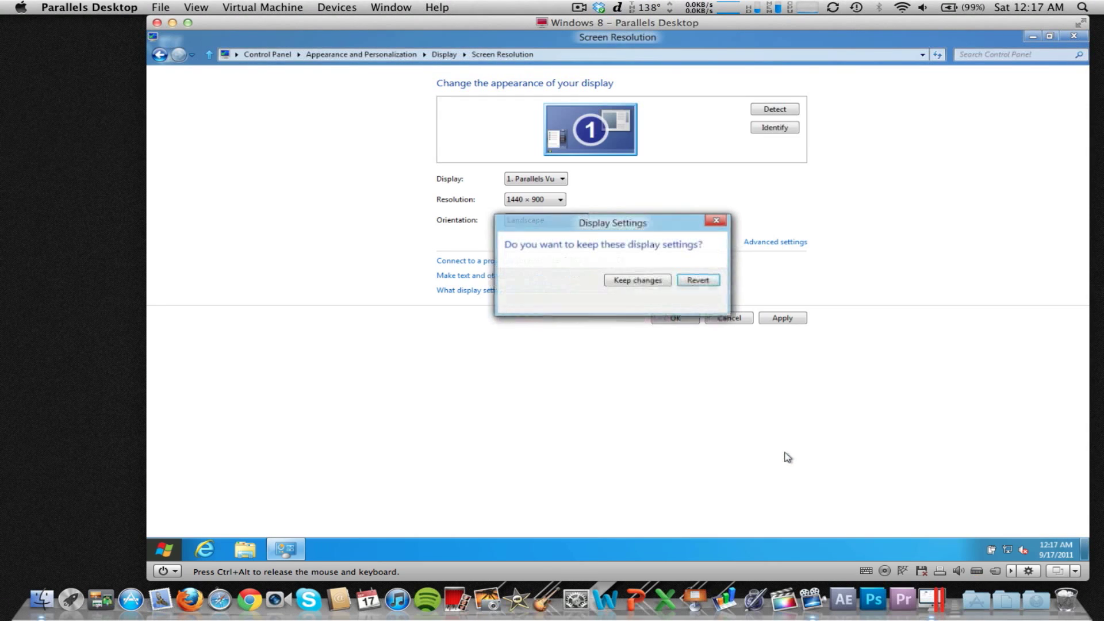
- Keep the 1440 × 900 resolution, switch the VM to full screen, and close Screen Resolution
{"action": "left_click", "coordinate": [638, 281]}
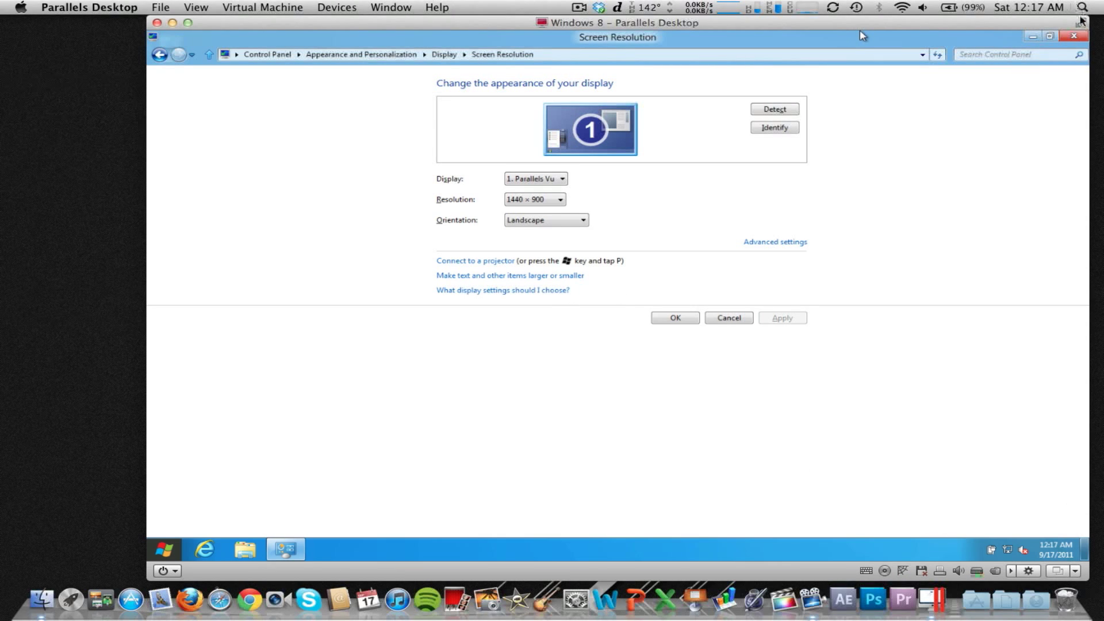
{"action": "left_click", "coordinate": [1080, 23]}
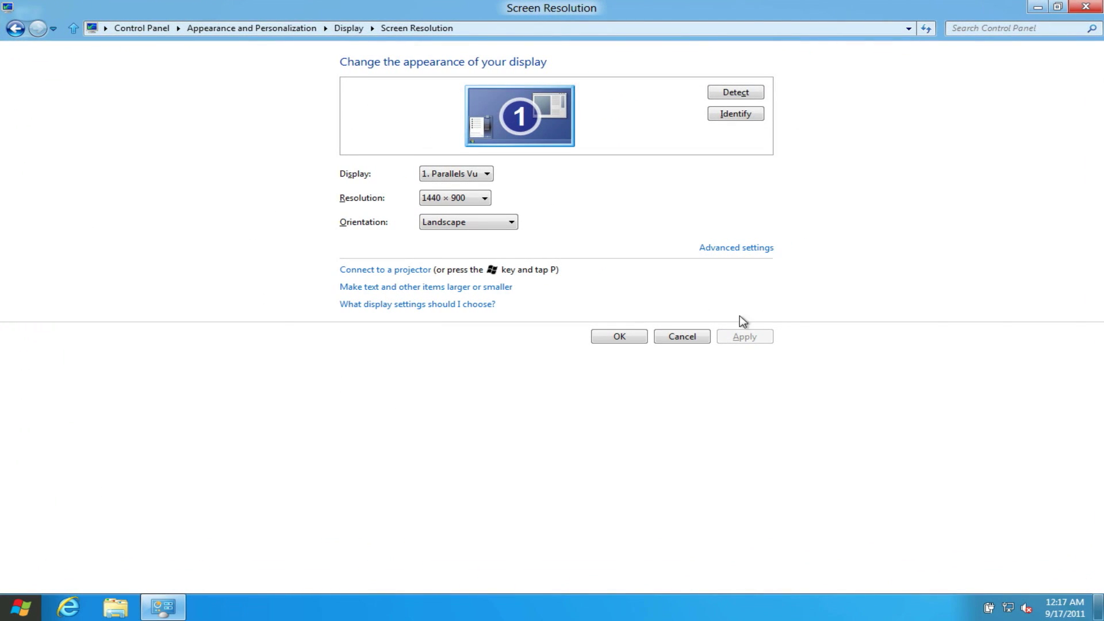
{"action": "left_click", "coordinate": [1085, 6]}
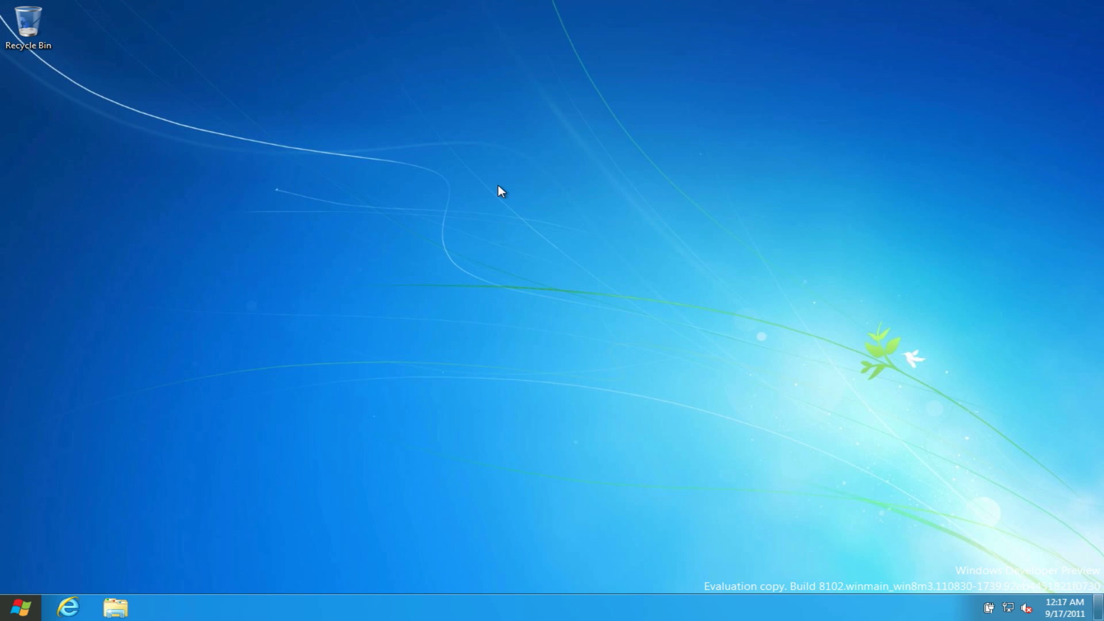
{"action": "mouse_move", "coordinate": [275, 3]}
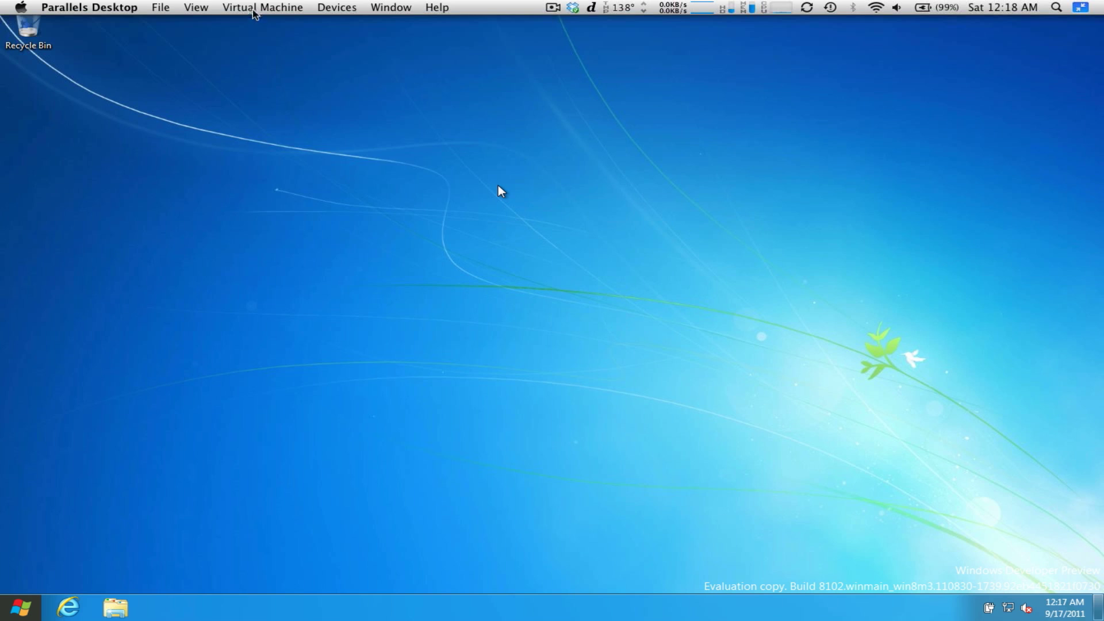
{"action": "left_click", "coordinate": [256, 6]}
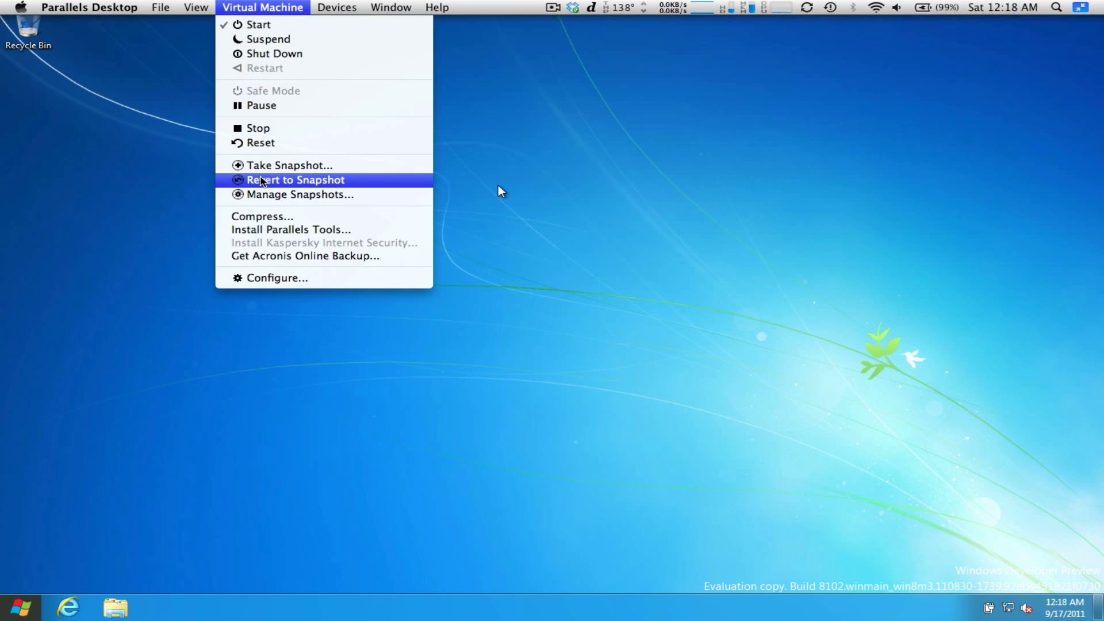
{"action": "left_click", "coordinate": [179, 96]}
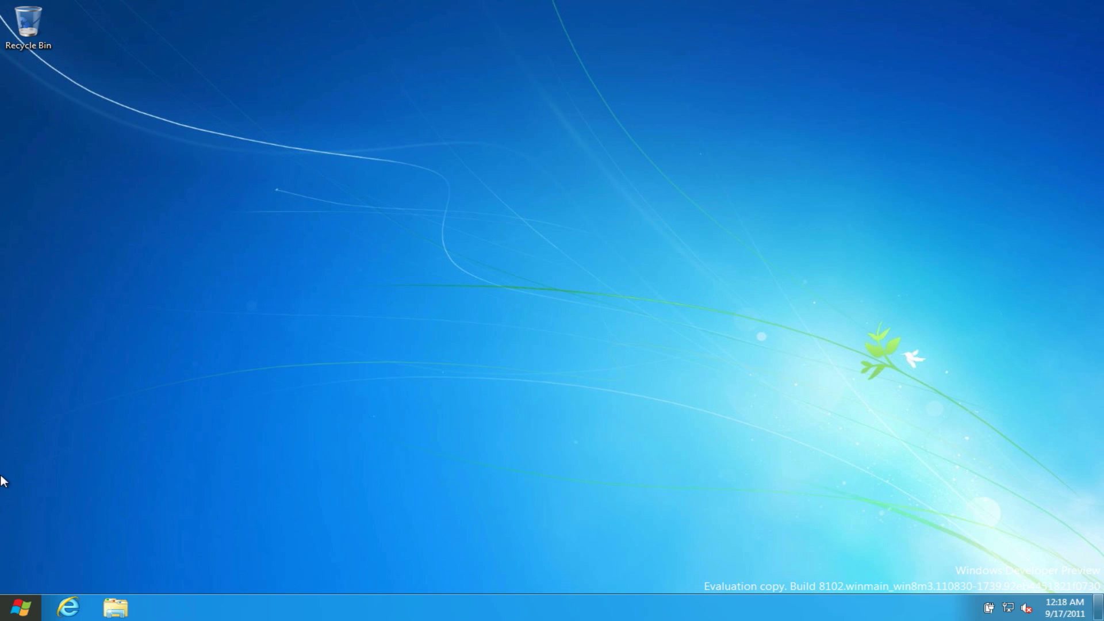
- Show the Windows 8 Start screen and scroll its app tiles right and back
{"action": "left_click", "coordinate": [21, 612]}
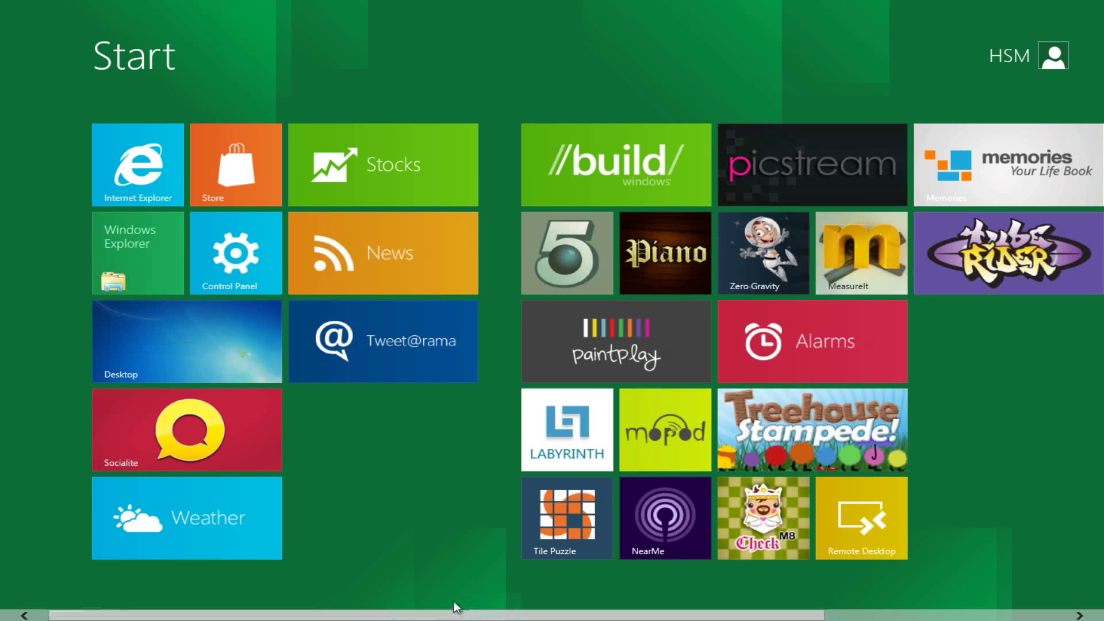
{"action": "left_click_drag", "start_coordinate": [477, 613], "coordinate": [792, 572]}
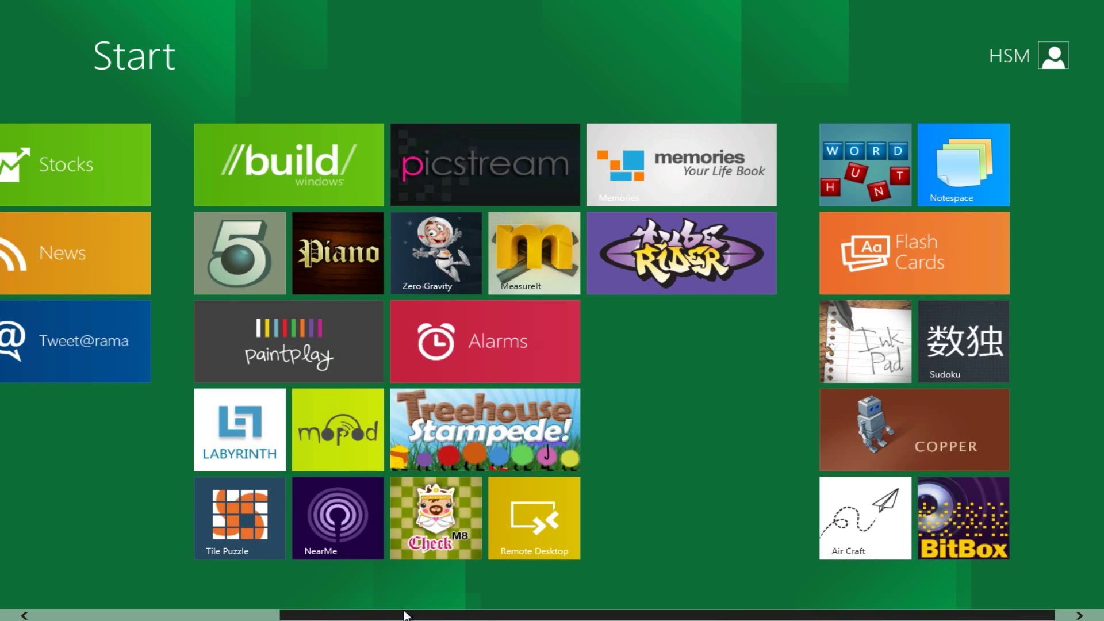
{"action": "scroll", "coordinate": [394, 613], "scroll_direction": "up", "scroll_amount": 5}
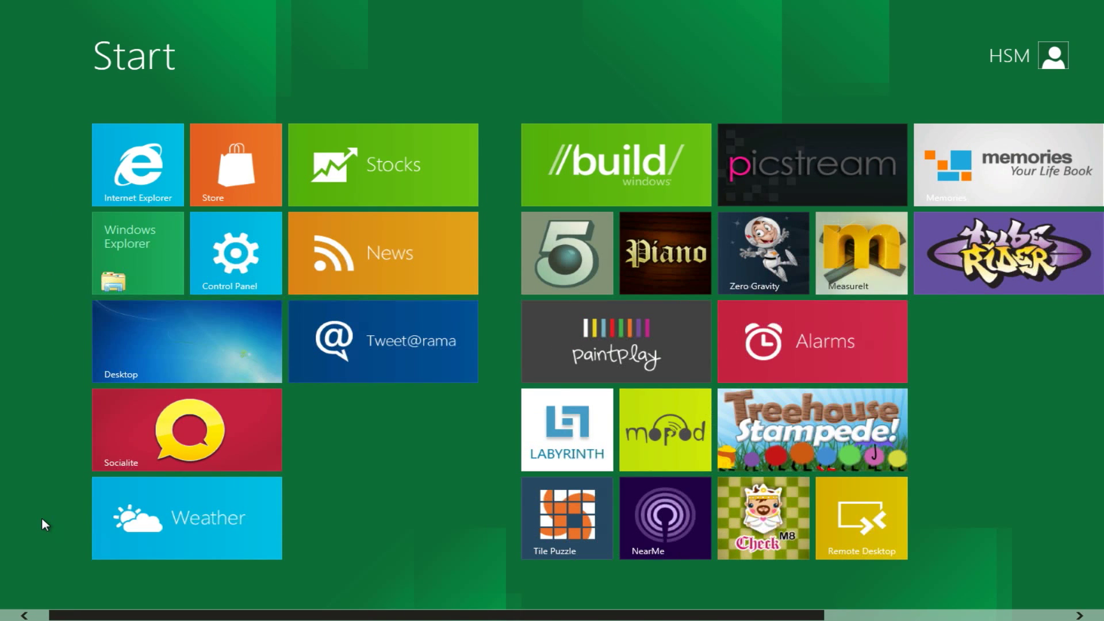